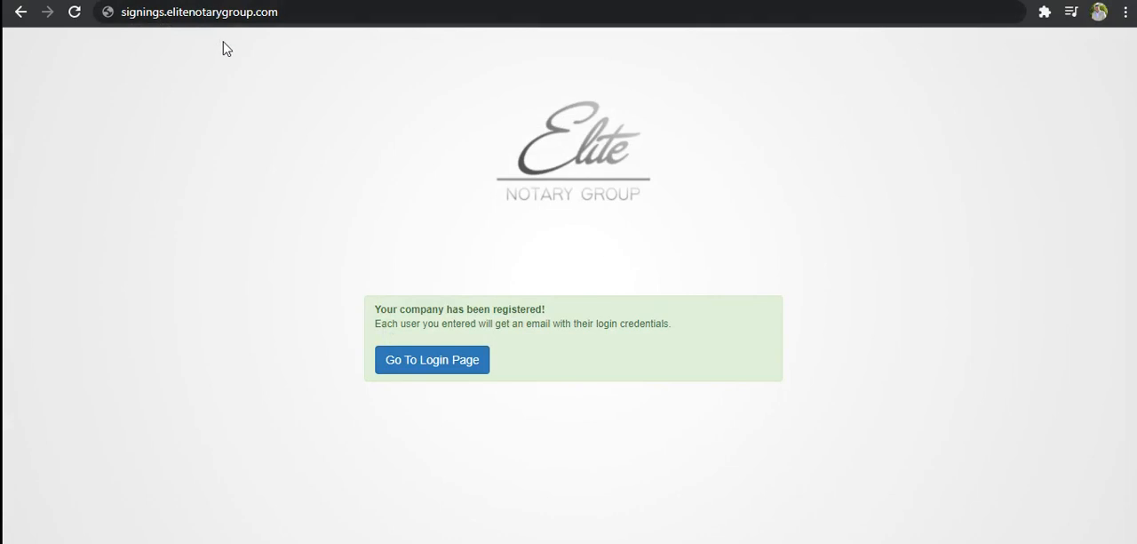
- Open signings.elitenotarygroup.com and sign in with the title company's account e-mail and password
click(283, 15)
key(Return)
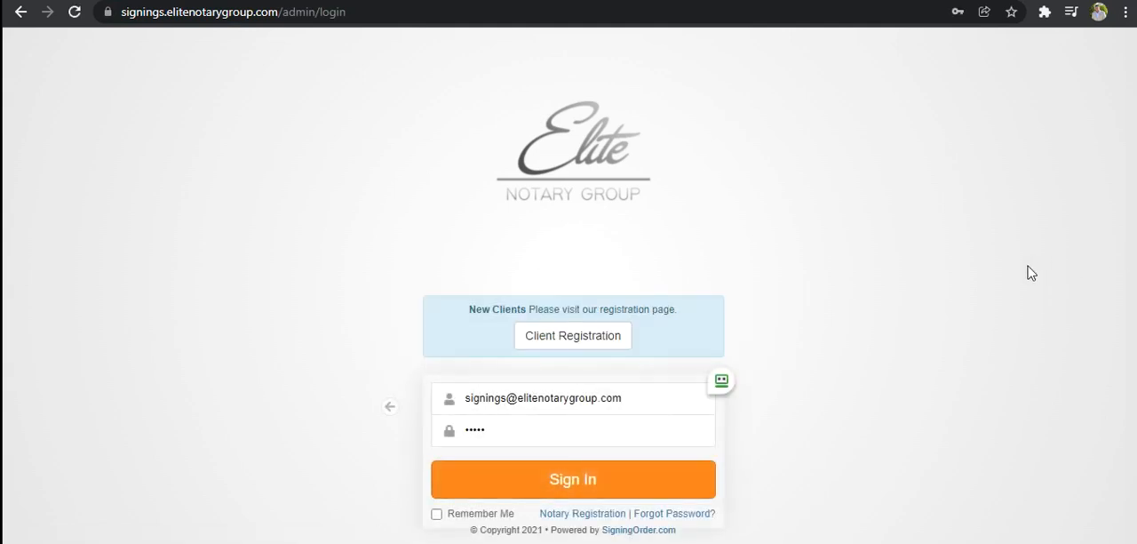
click(642, 399)
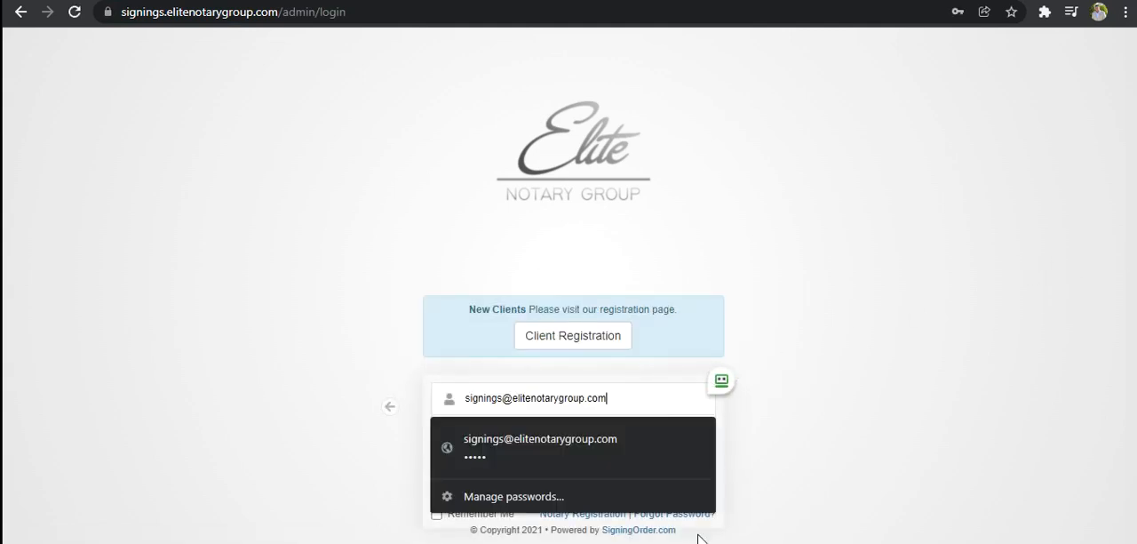
drag(619, 399, 449, 402)
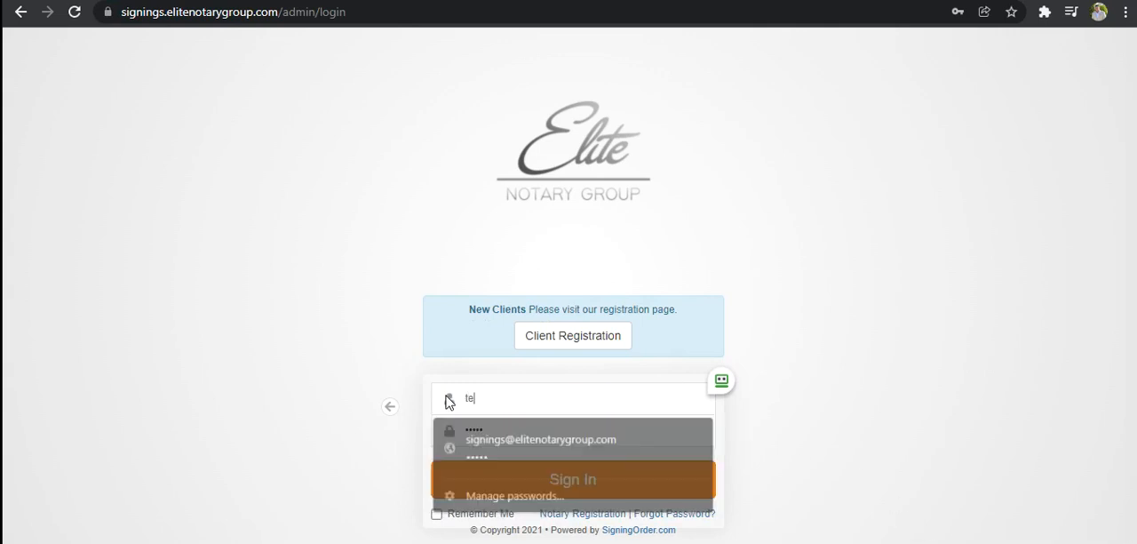
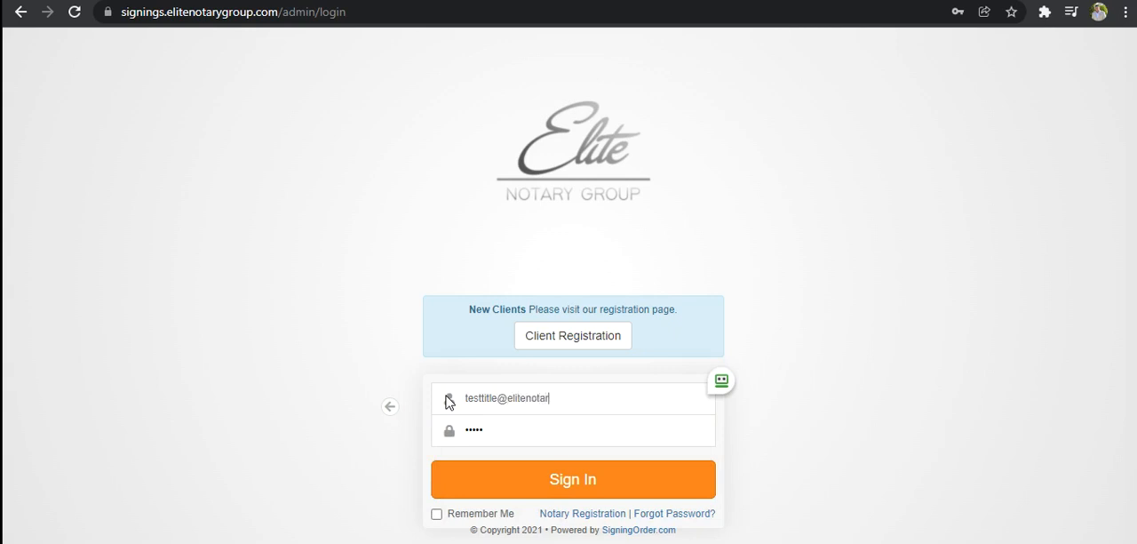
key(Tab)
text(•••••)
key(Return)
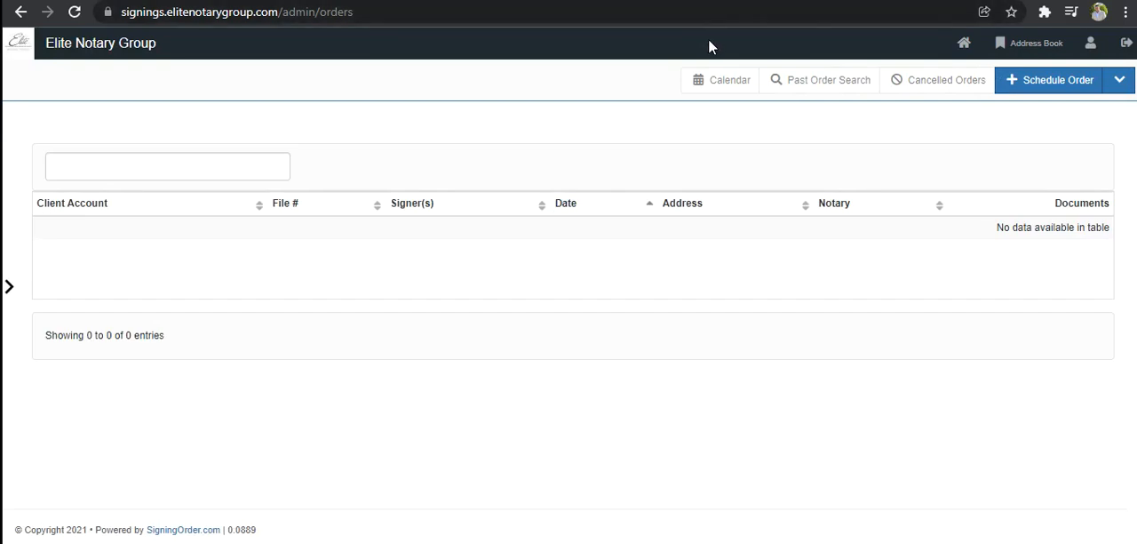
- Start scheduling a new signing order and review the signing contacts form
click(1052, 89)
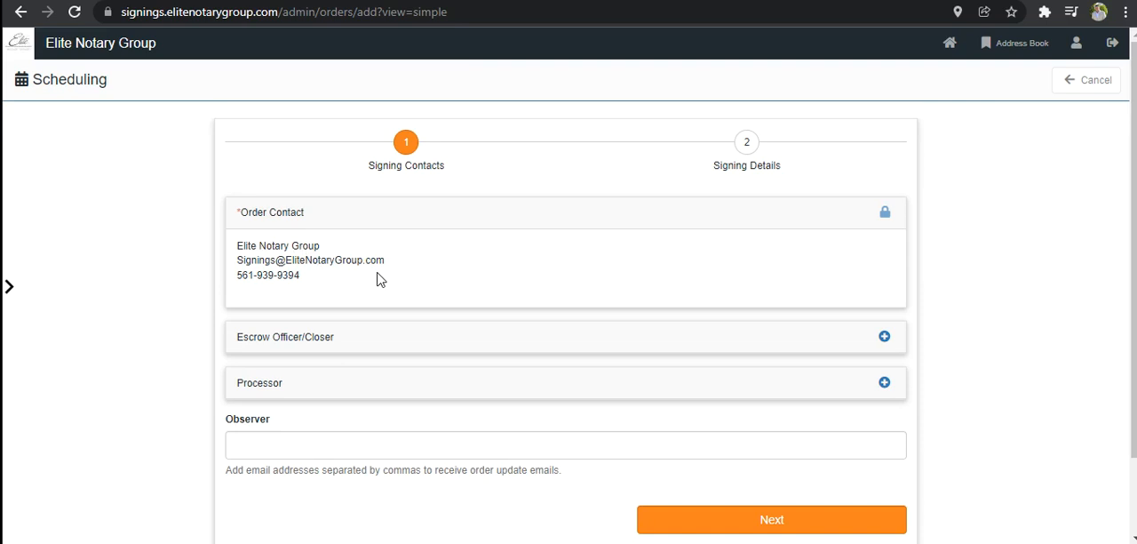
scroll(426, 287, down, 1)
scroll(427, 287, up, 1)
- Start adding an escrow officer/closer to the order and enter the contact's name and phone number
click(361, 351)
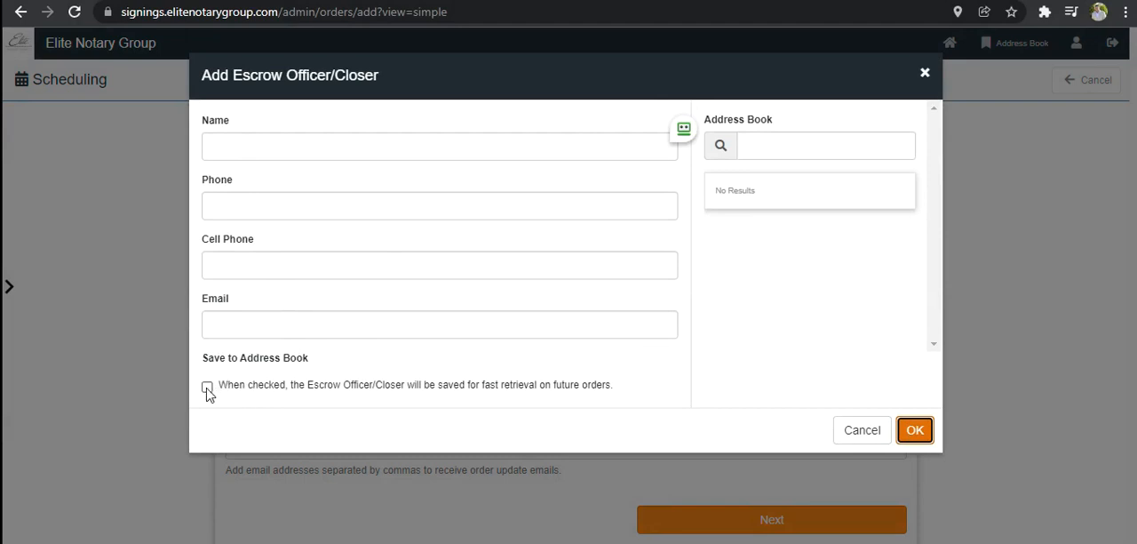
click(313, 144)
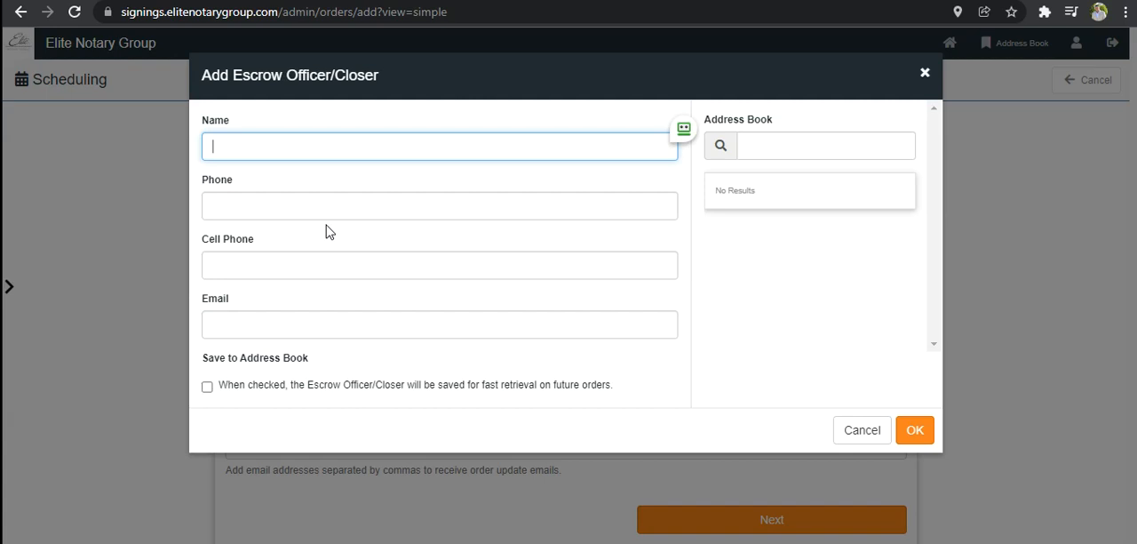
text(jhohn)
text(John E)
text(scrow)
key(Tab)
text(555-555-5555)
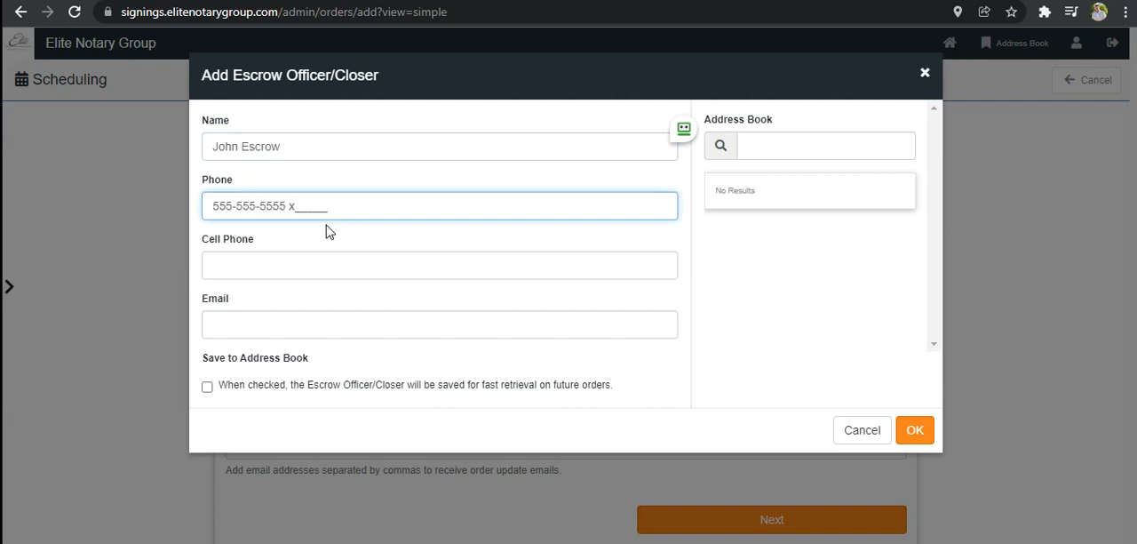
key(Tab)
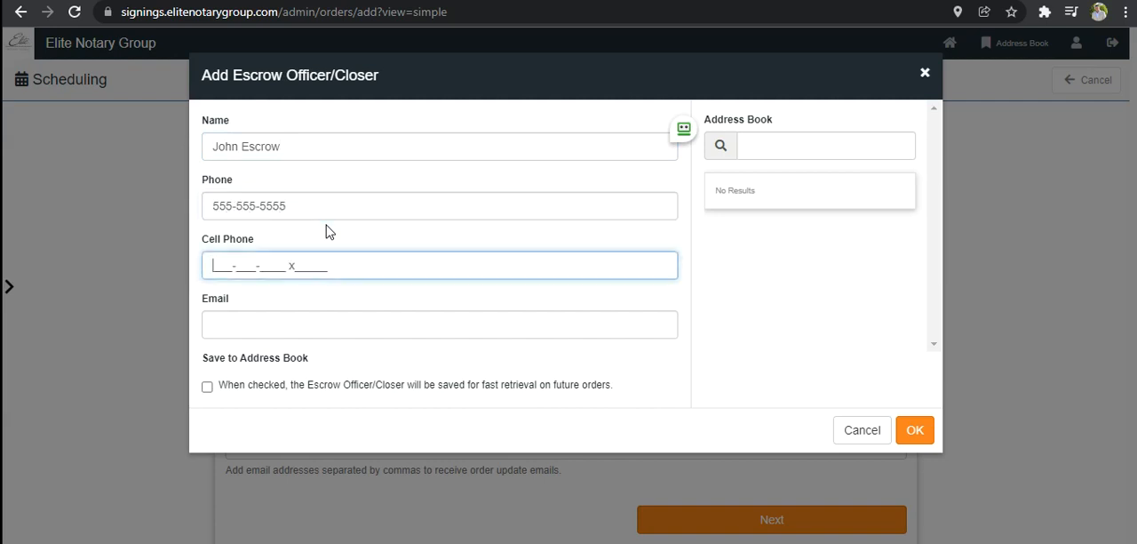
- Fill in the escrow officer's e-mail, leaving the cell phone blank, and save the contact to the address book
key(Tab)
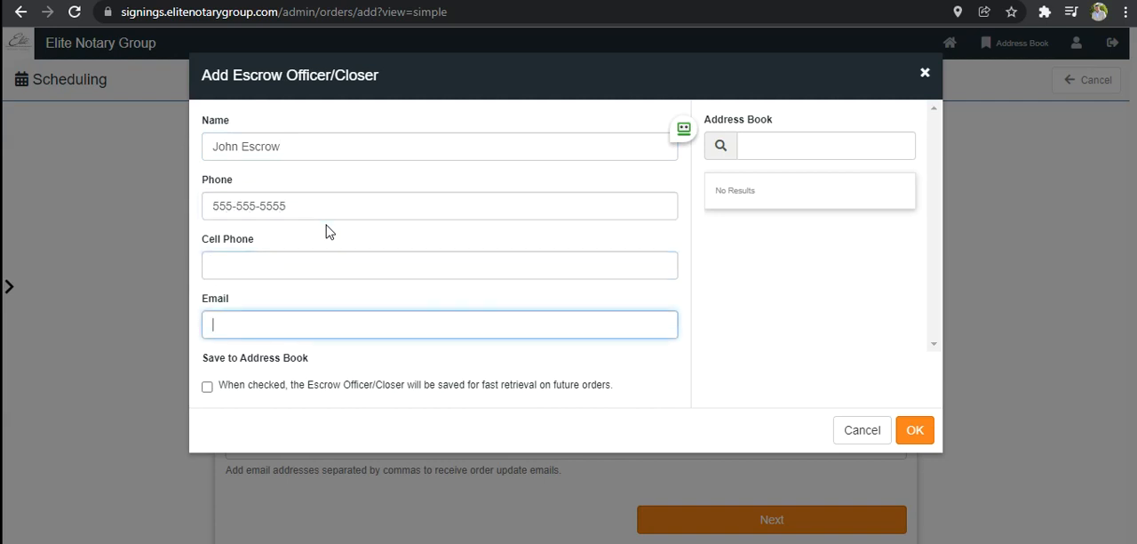
text(johnescrow@testtitle.com)
click(327, 231)
click(207, 388)
click(923, 434)
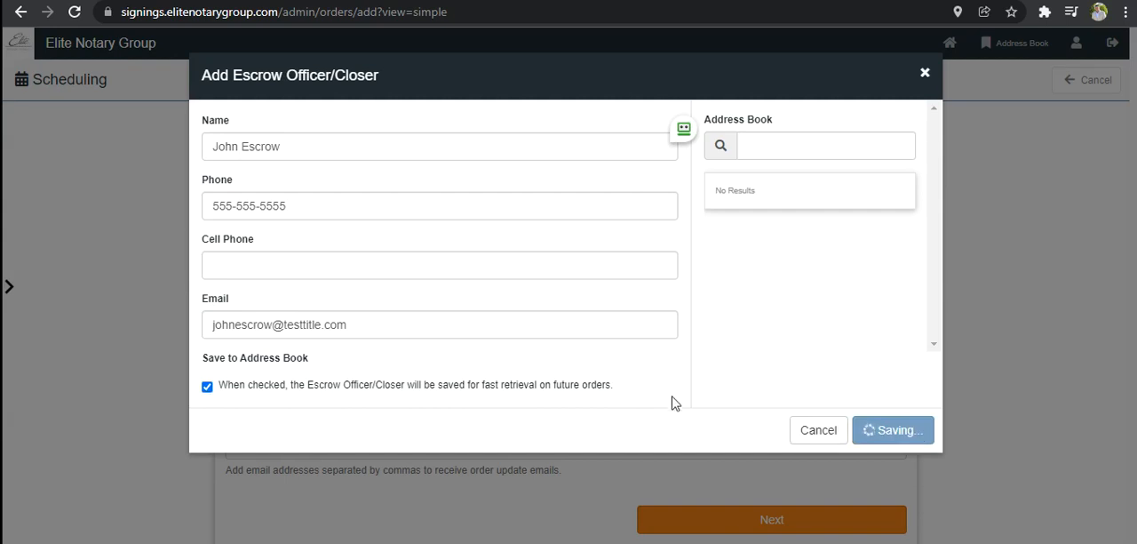
scroll(640, 388, down, 2)
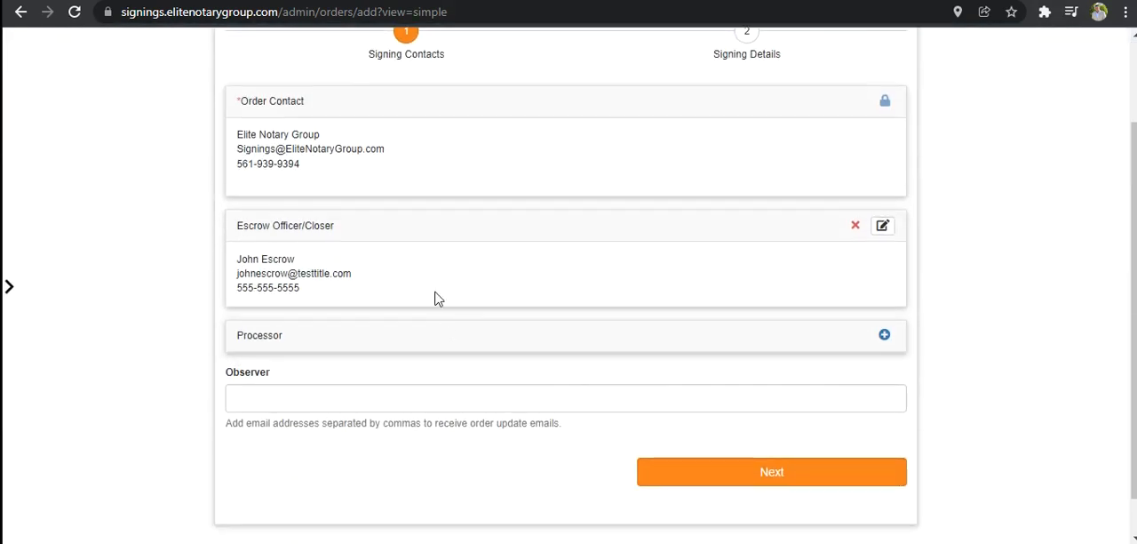
click(411, 338)
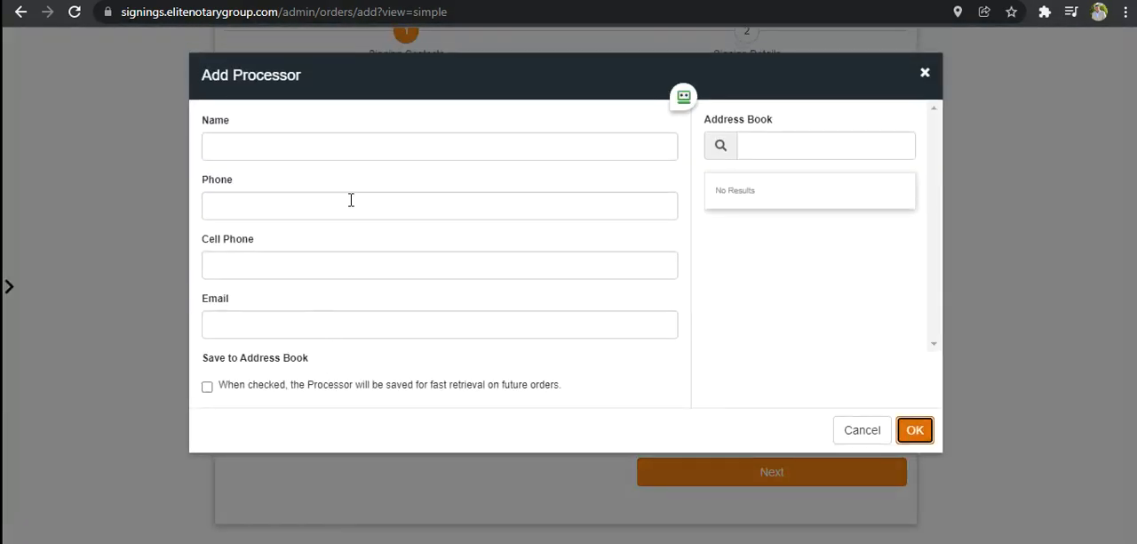
click(921, 432)
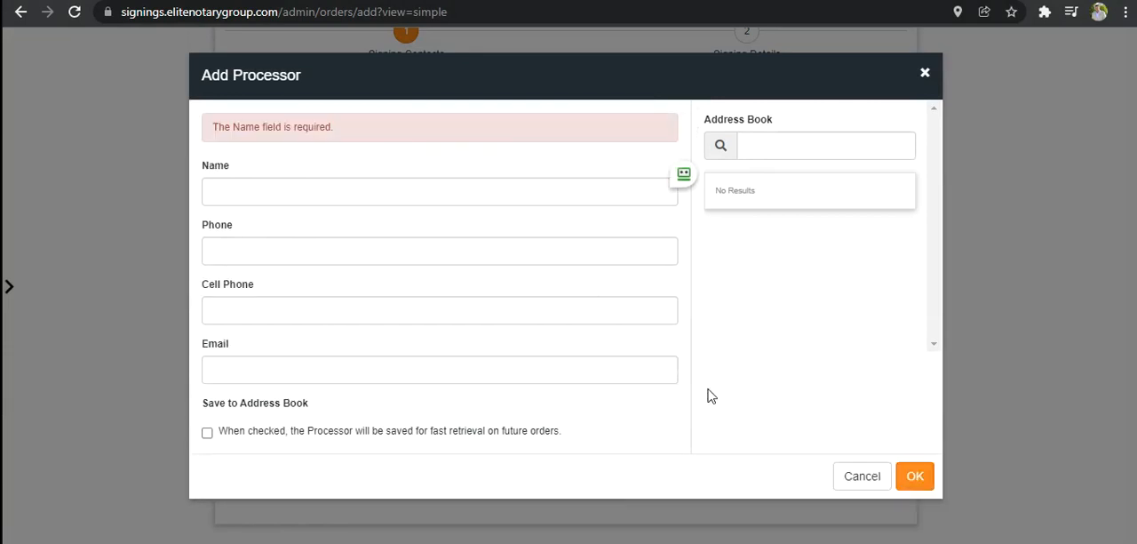
click(853, 474)
- Proceed to the signing details with the Observer field left blank and enter the file number
scroll(417, 284, down, 1)
click(323, 349)
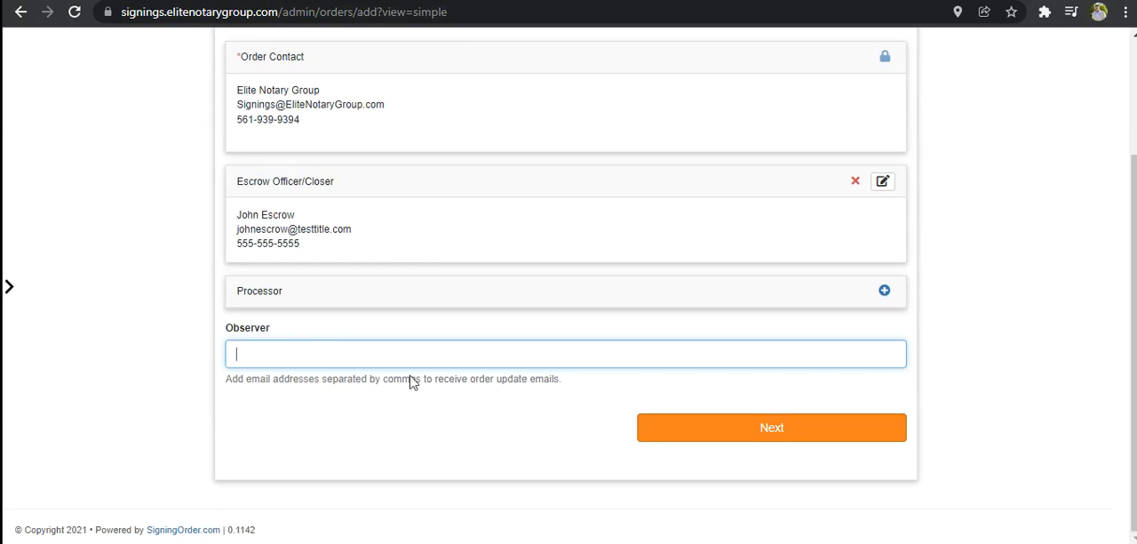
click(755, 439)
scroll(719, 325, up, 3)
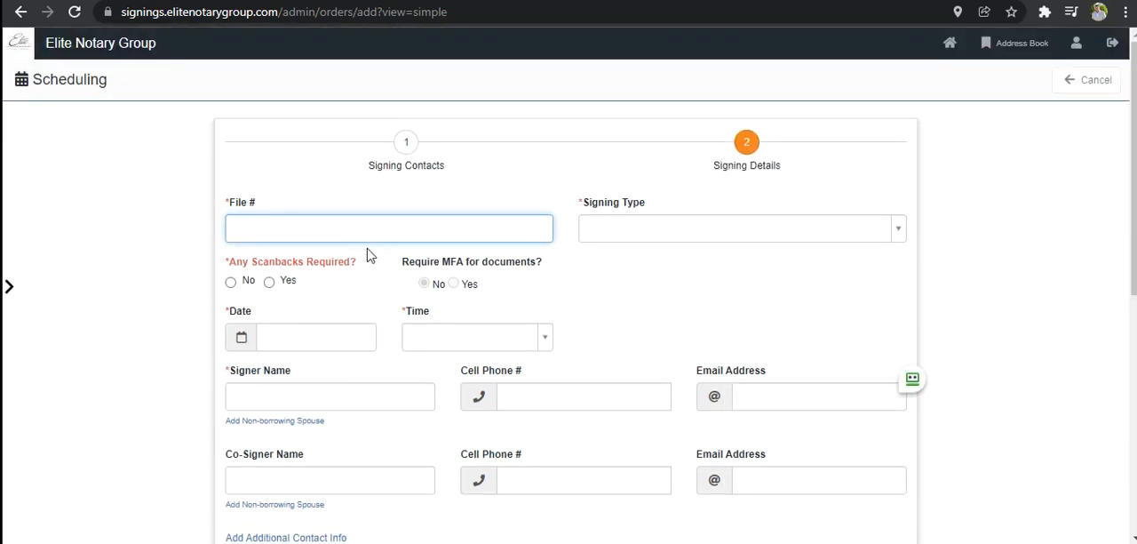
- Look through the available signing types and set the order's type to "Refi, 1st Only - $150.00"
click(647, 229)
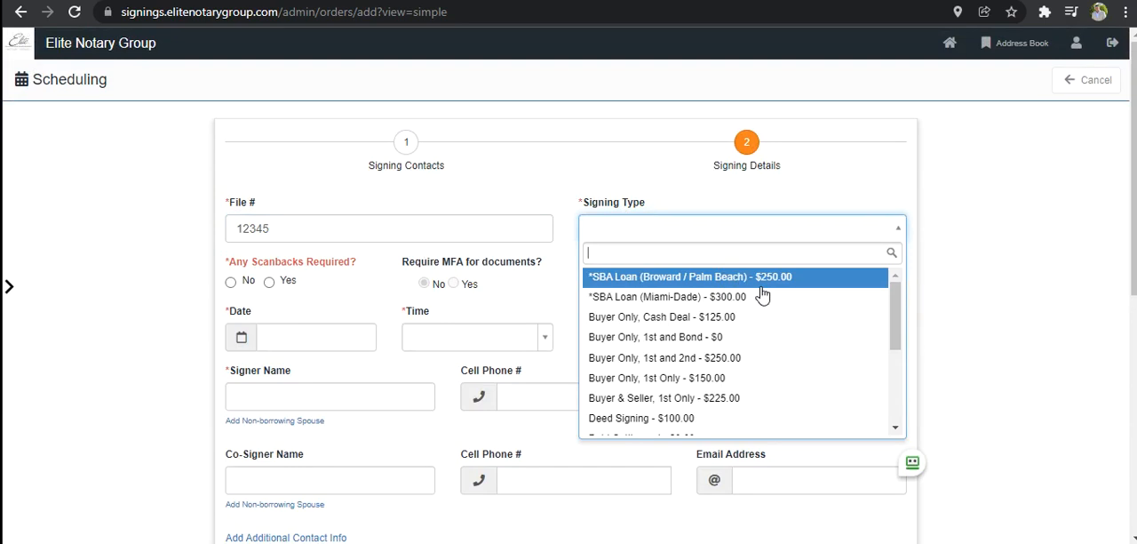
drag(895, 305, 906, 374)
scroll(906, 374, up, 5)
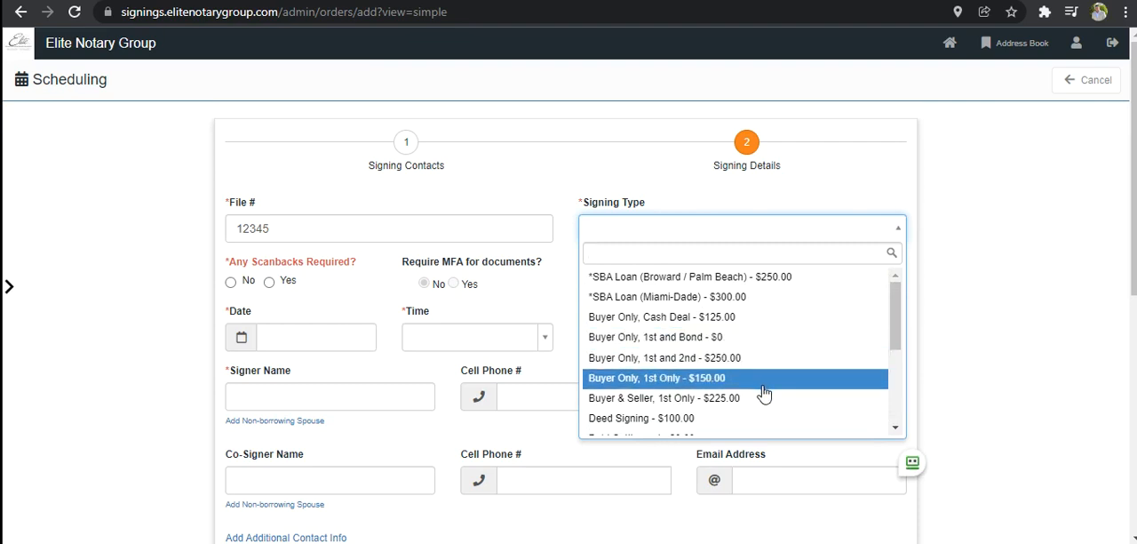
drag(895, 336, 904, 364)
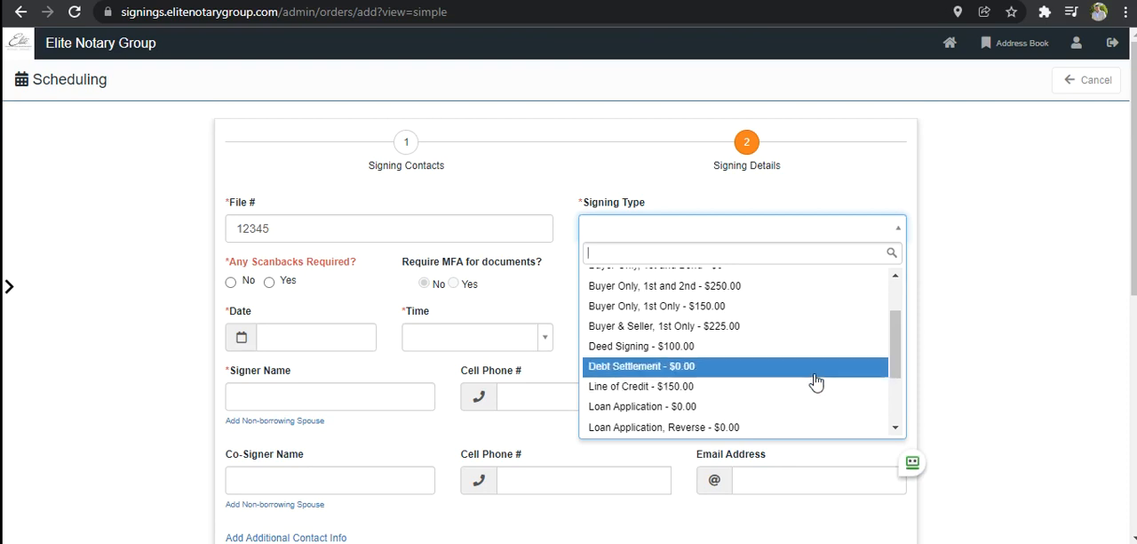
scroll(830, 365, down, 3)
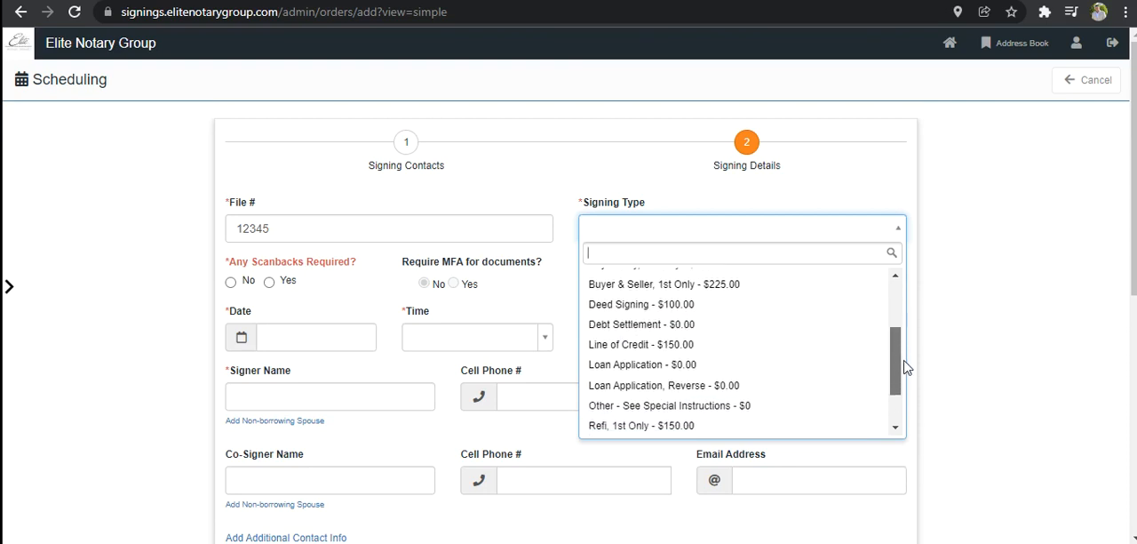
drag(903, 361, 902, 375)
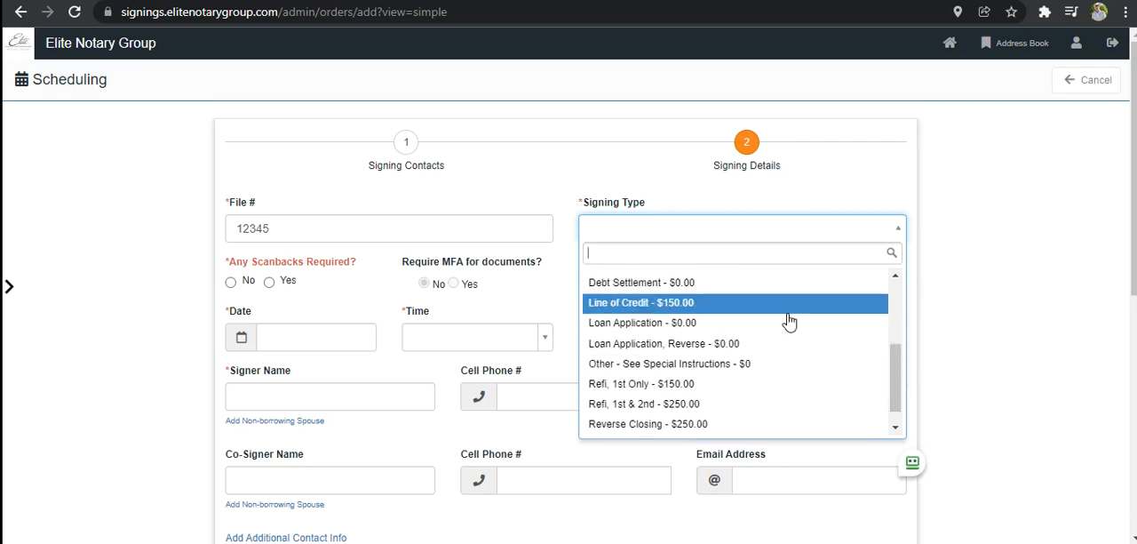
drag(898, 376, 899, 399)
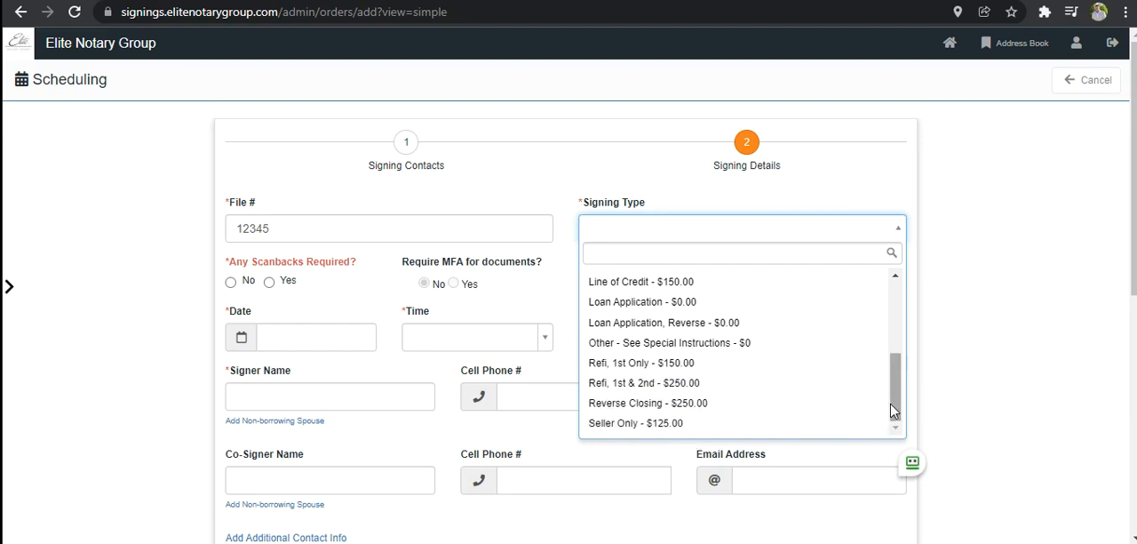
drag(894, 411, 910, 330)
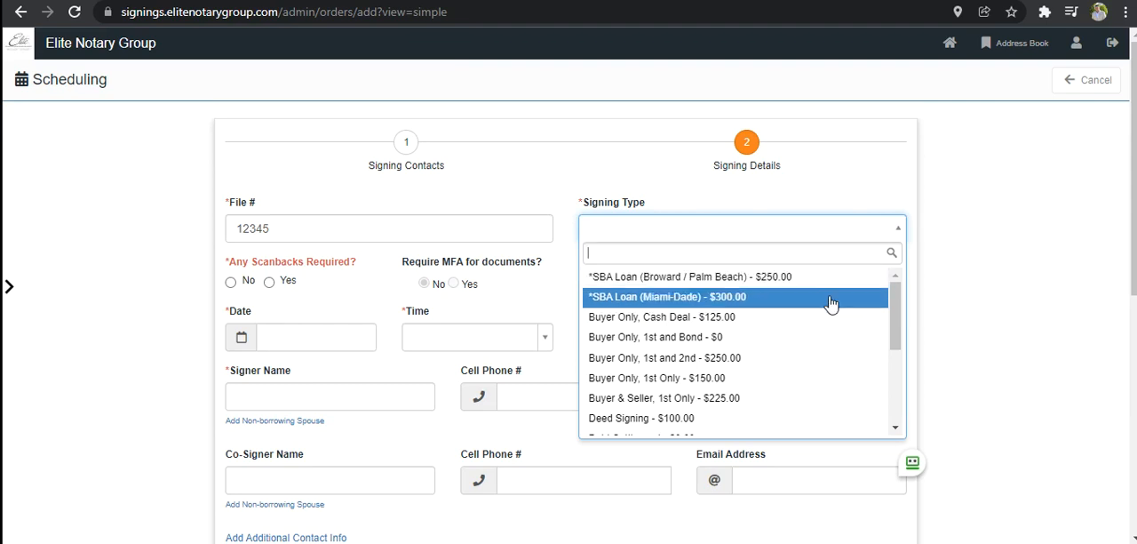
drag(896, 306, 909, 355)
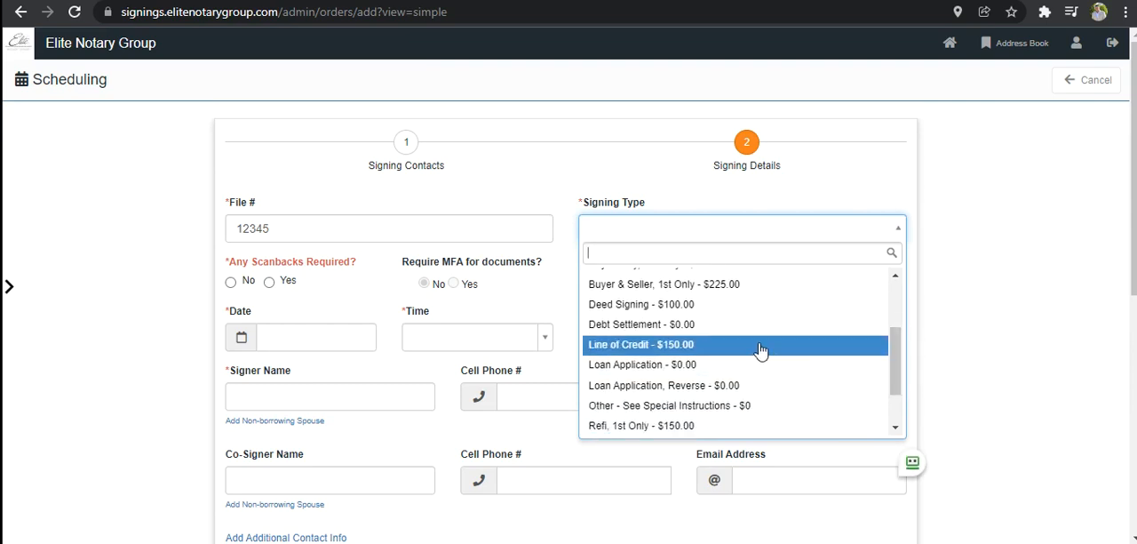
click(748, 426)
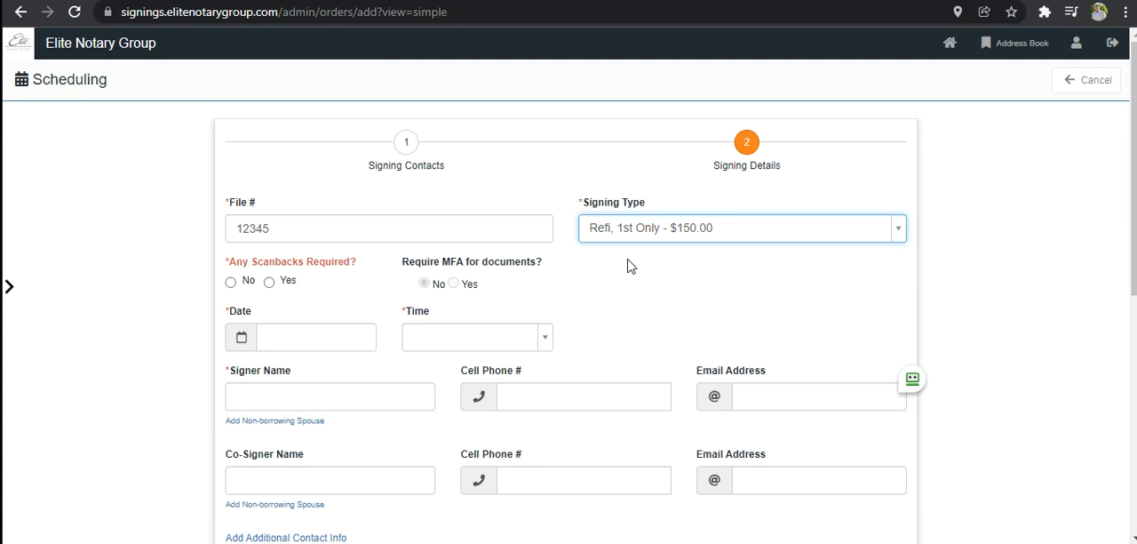
- Mark scanbacks as required and set the signing date to 12/14/2021
click(233, 285)
click(270, 284)
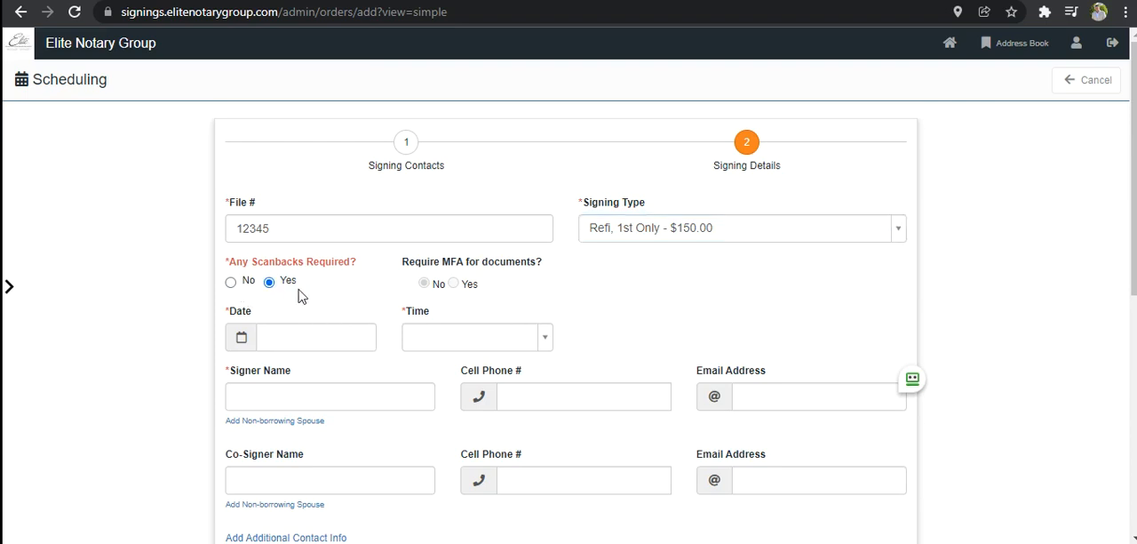
scroll(363, 307, down, 2)
click(288, 229)
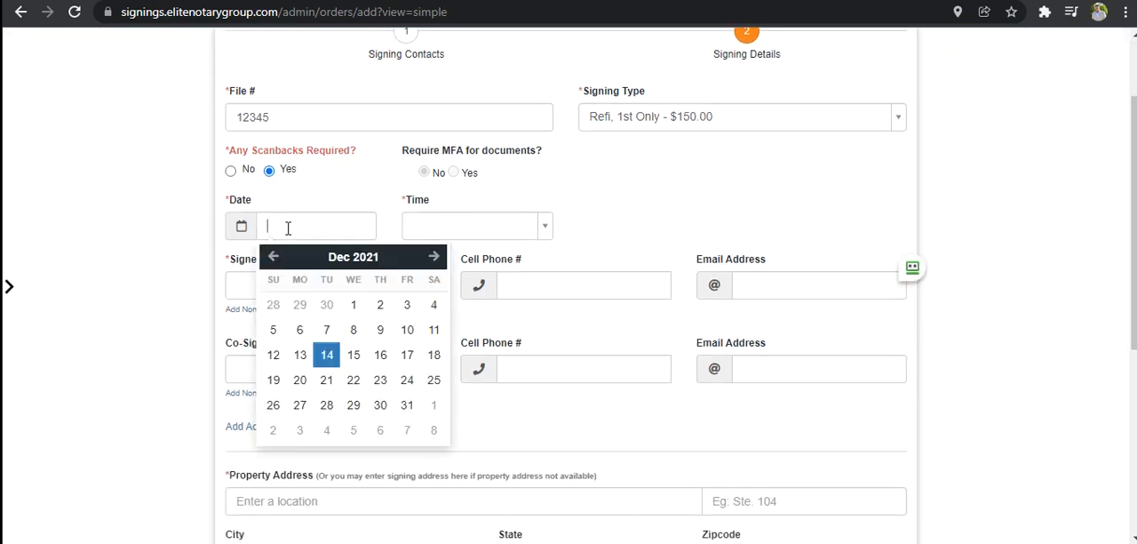
click(328, 356)
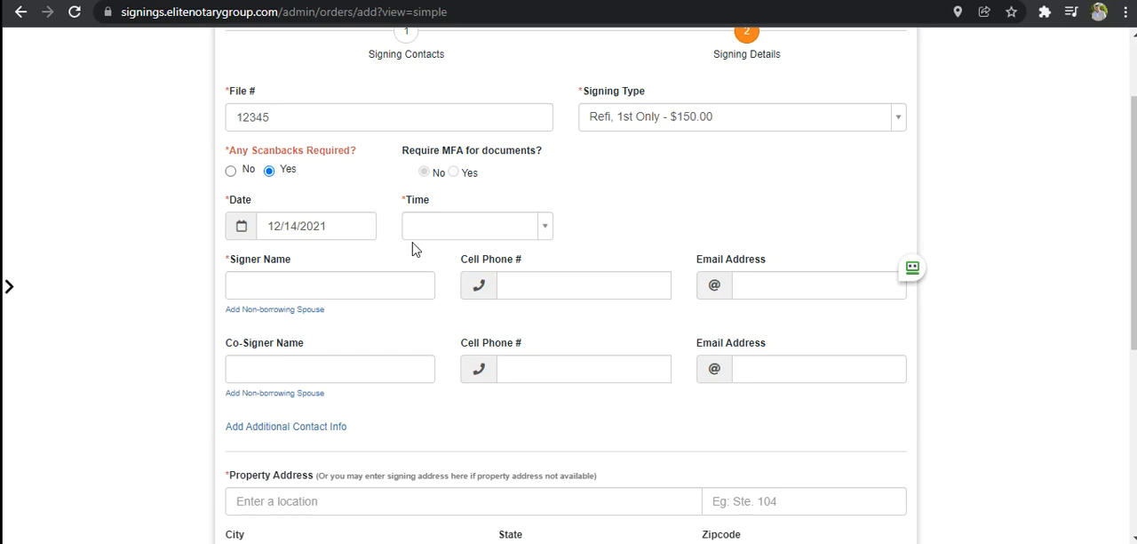
- Try the ASAP option for the signing time, and switch the time type to RANGE
click(544, 234)
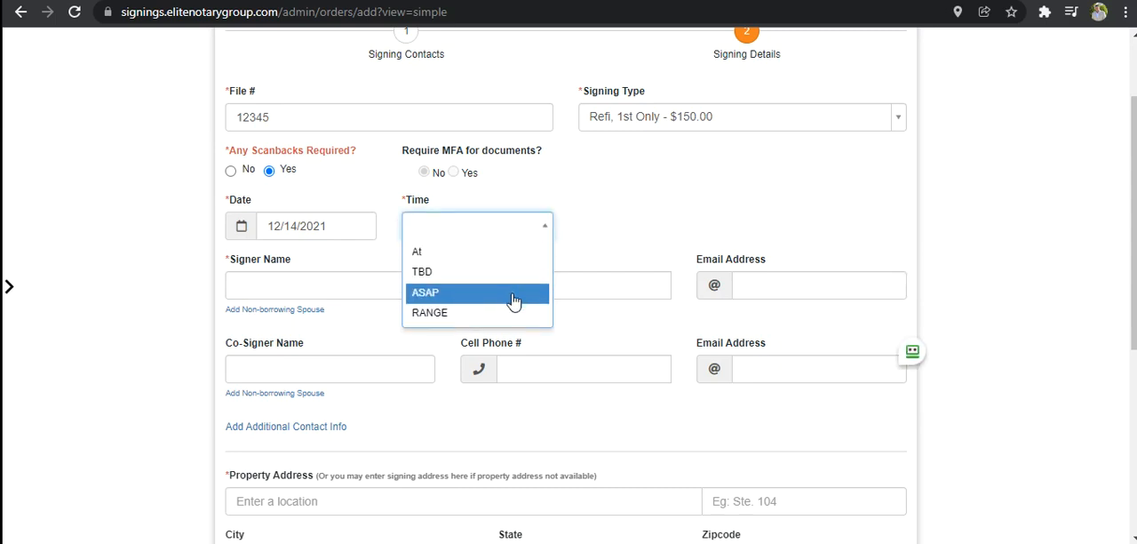
click(513, 294)
click(511, 228)
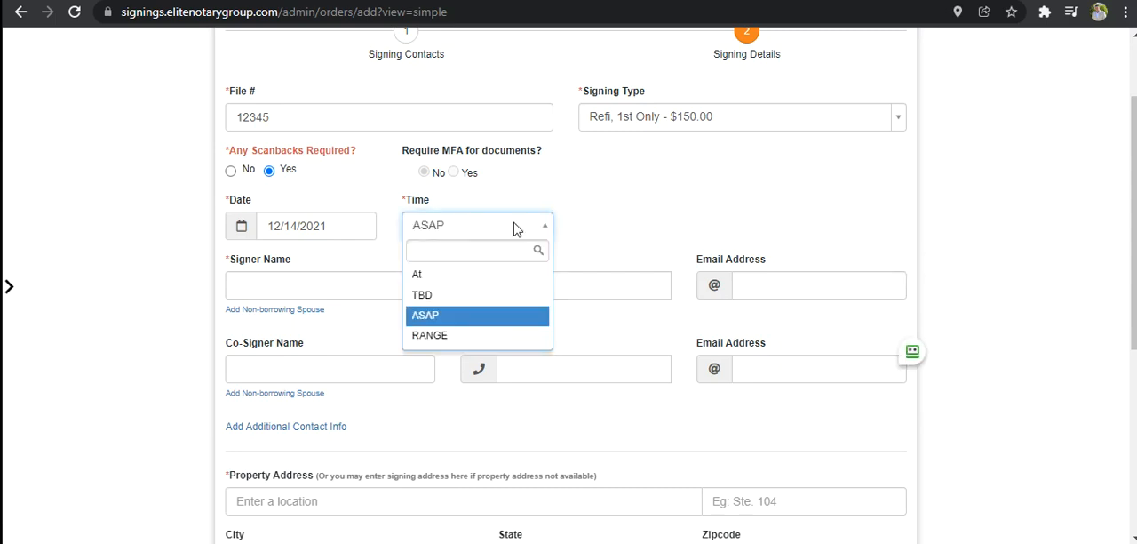
click(470, 337)
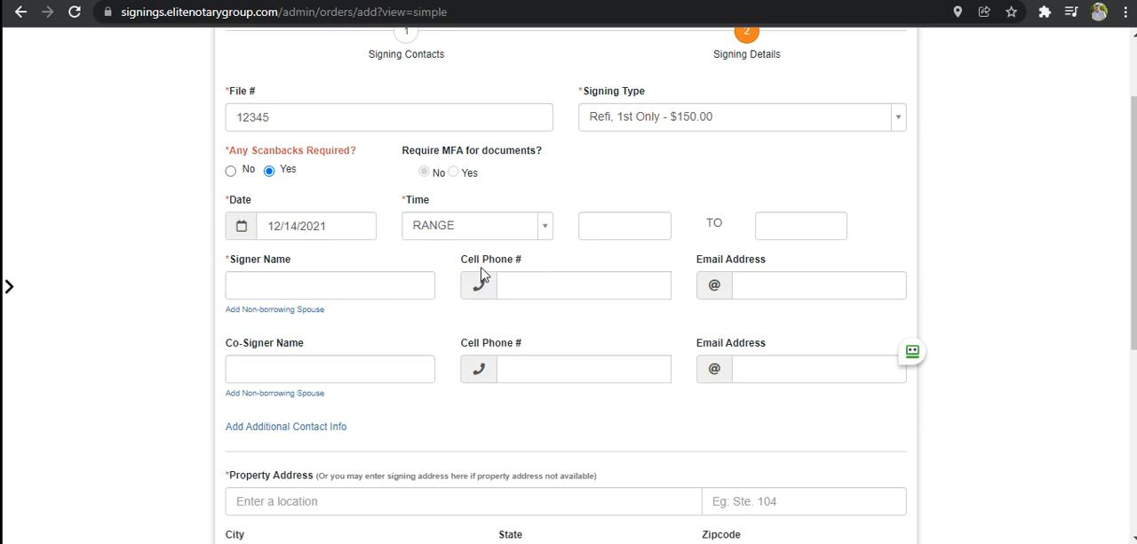
- Set the start of the signing time range to 01:00PM
click(622, 224)
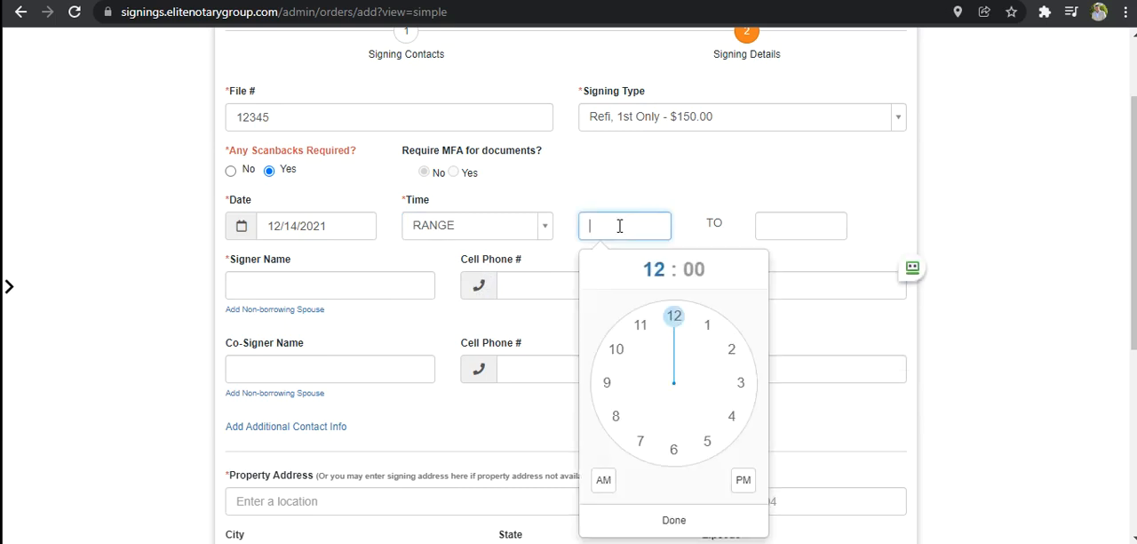
click(706, 325)
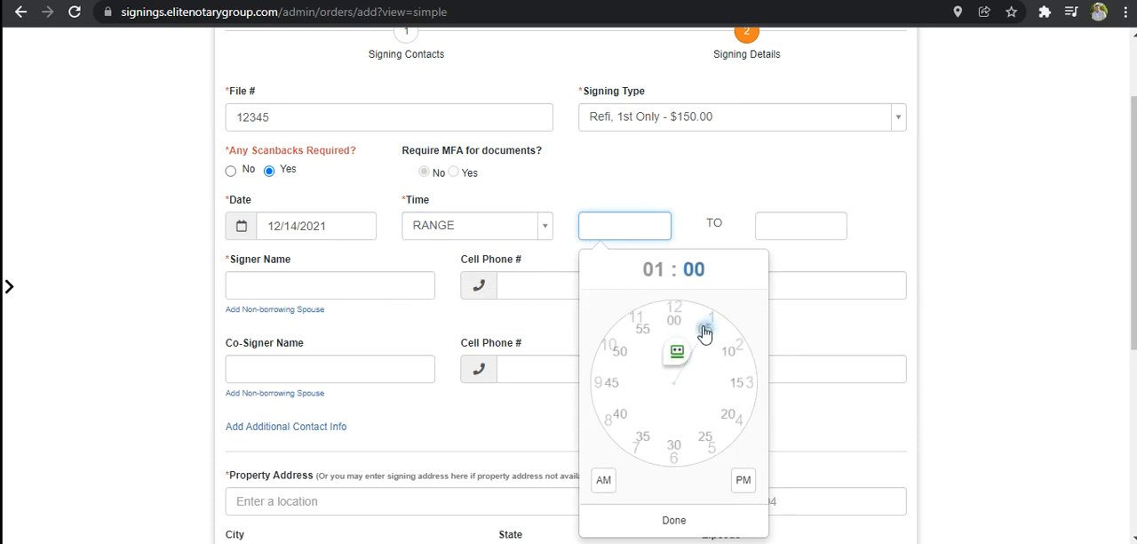
click(743, 480)
click(808, 225)
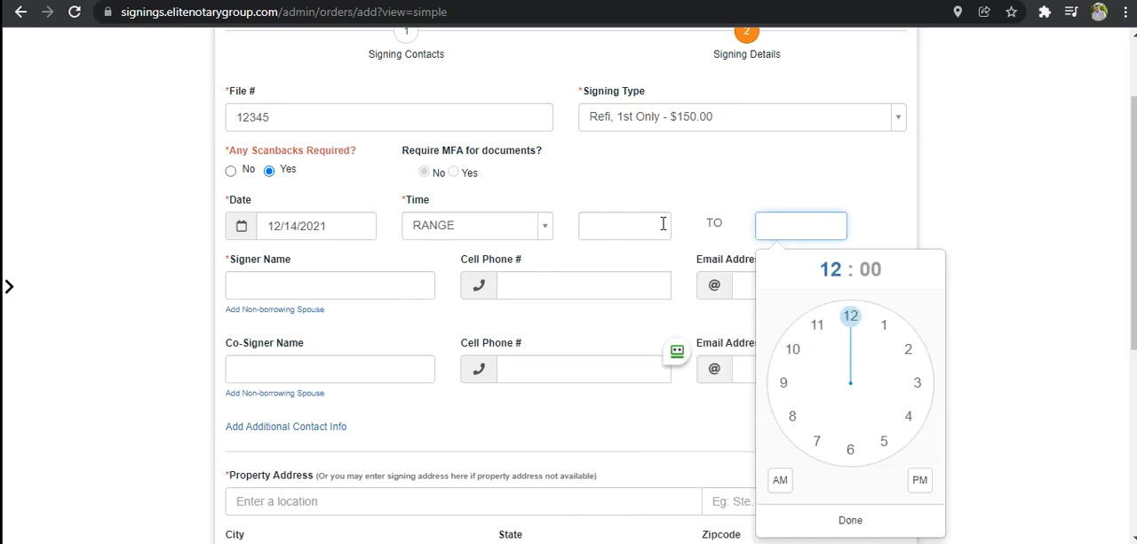
click(665, 225)
click(726, 334)
click(743, 480)
click(705, 523)
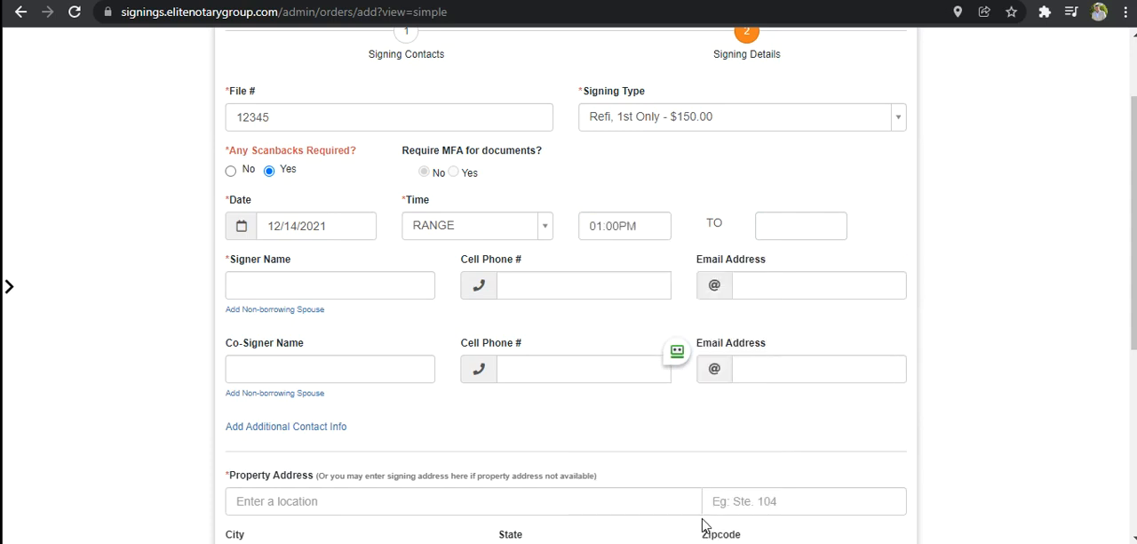
- Set the end of the signing time range to 03:00PM
click(792, 228)
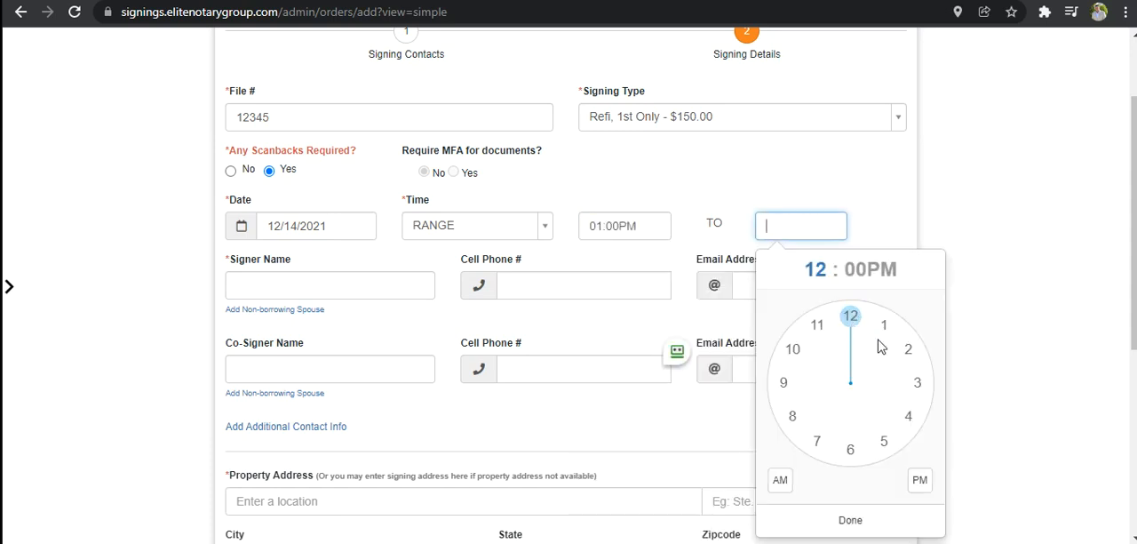
click(917, 382)
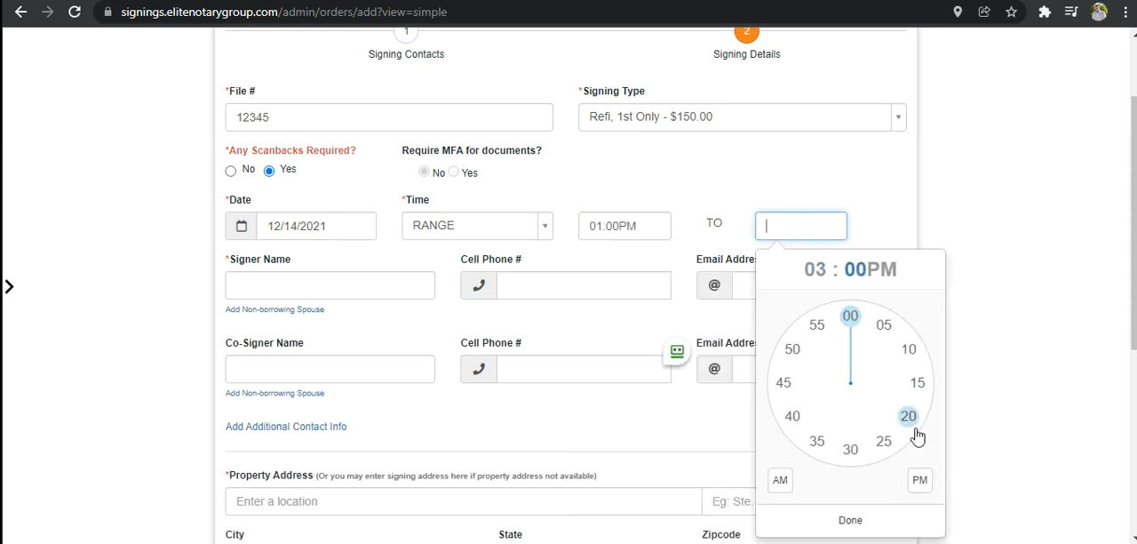
click(886, 518)
- Change the signing time type to At with an exact time of 04:00PM
click(525, 227)
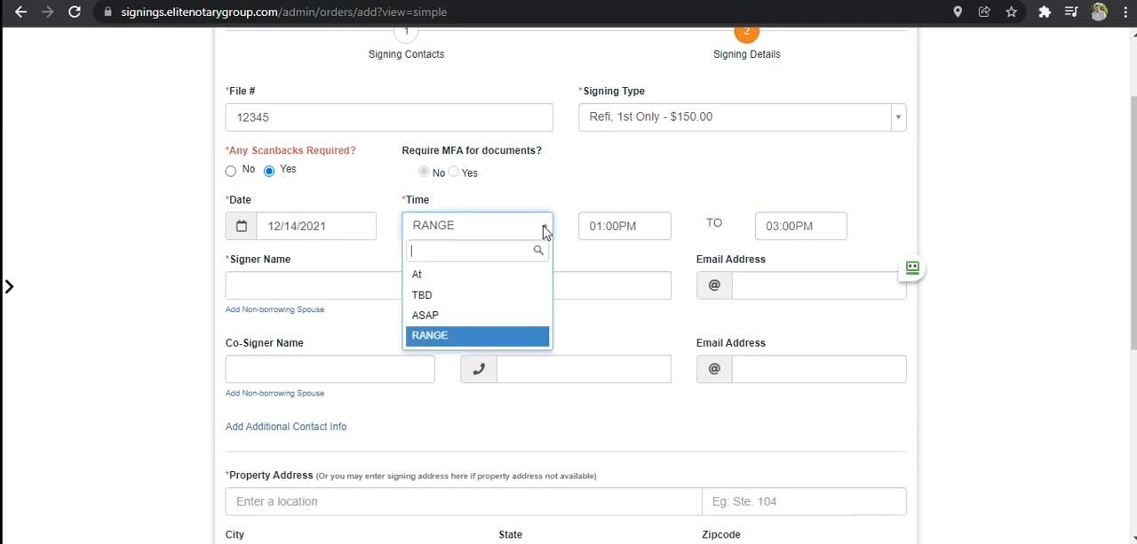
click(520, 274)
click(654, 229)
click(732, 410)
click(744, 480)
click(720, 521)
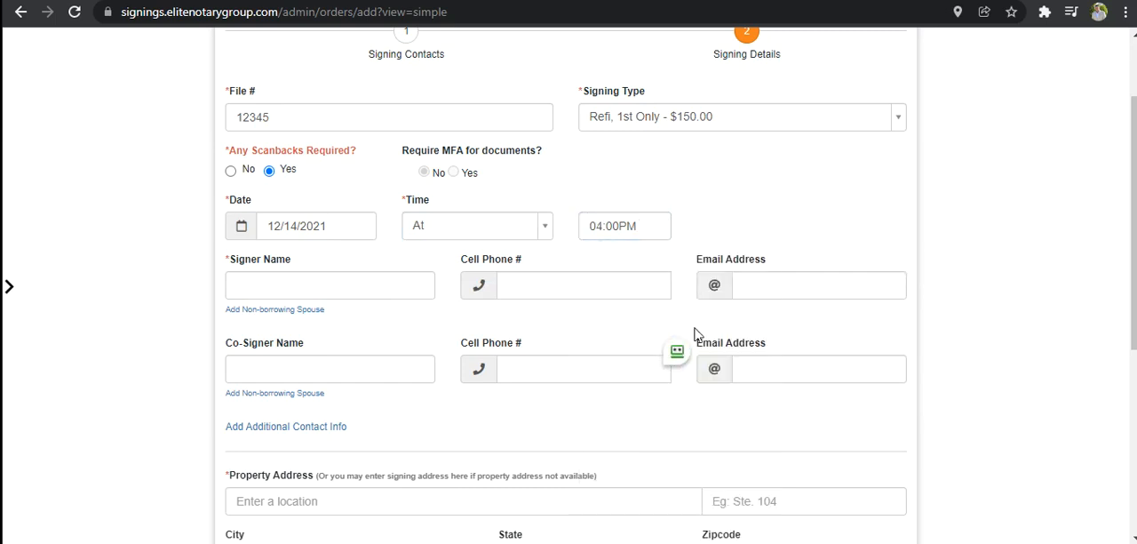
- Enter the signer's full name and add a non-borrowing spouse field under the signer
click(377, 297)
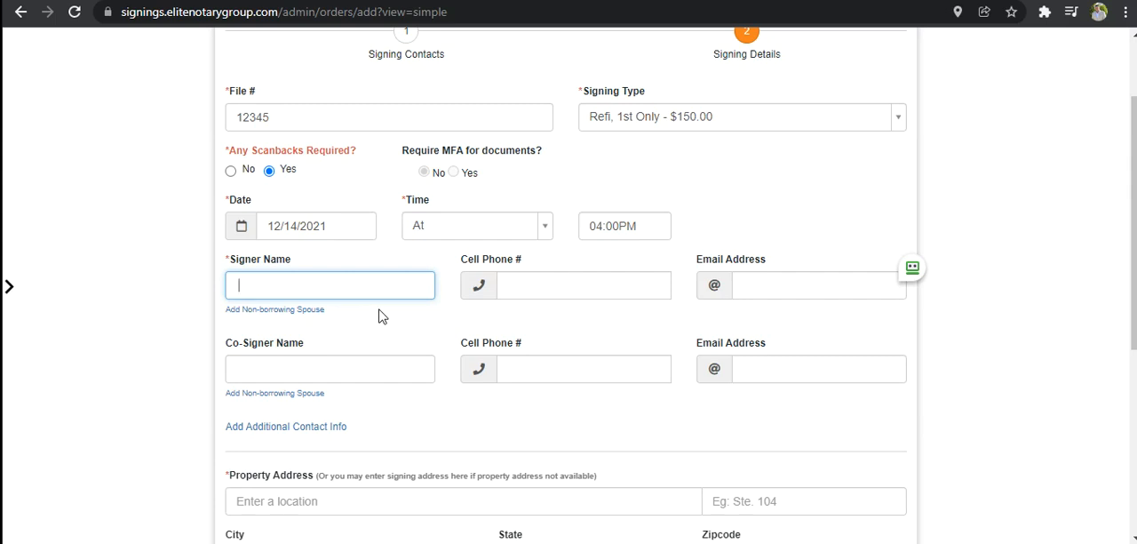
text(hn Johnson)
key(Tab)
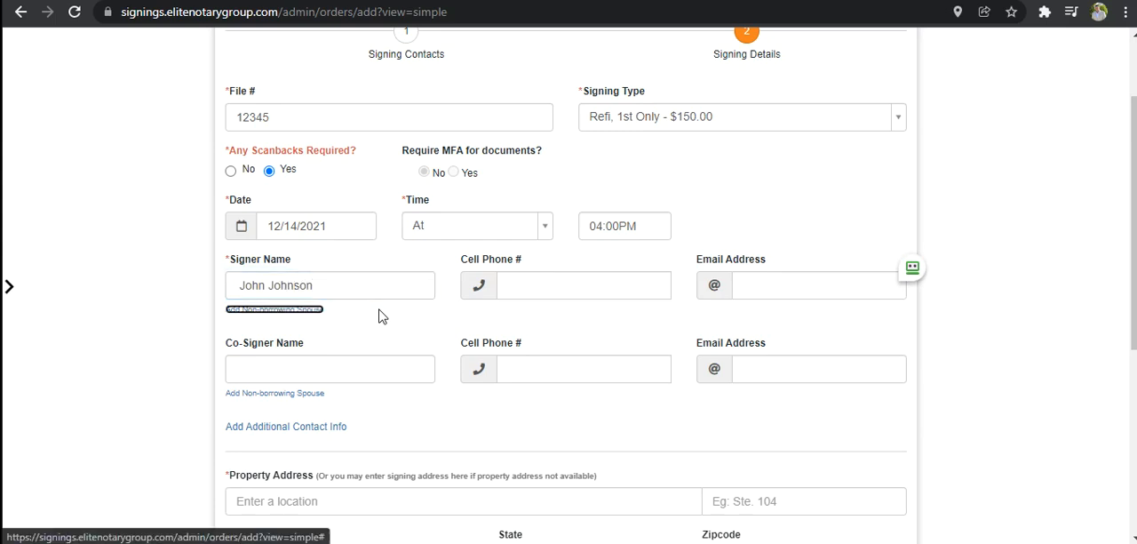
click(293, 310)
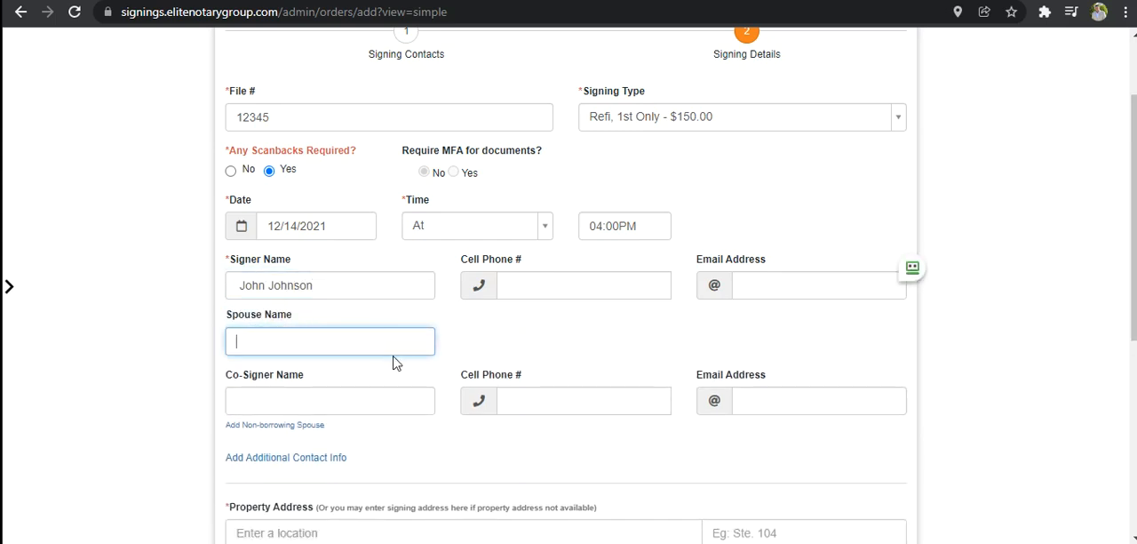
- Fill in the signer's cell phone number without an extension
click(573, 277)
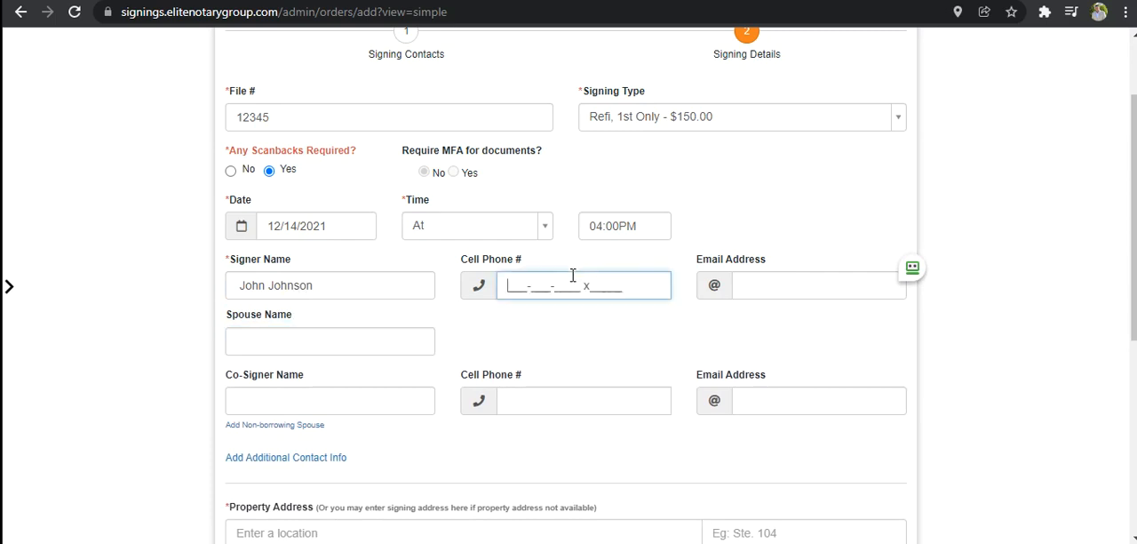
text(555-555-5)
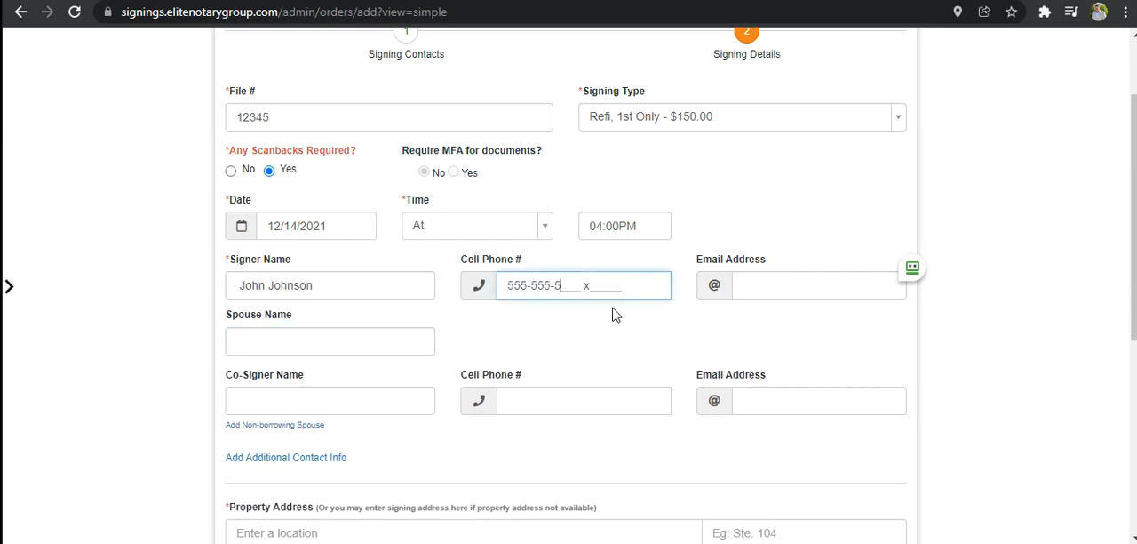
text(555)
key(Tab)
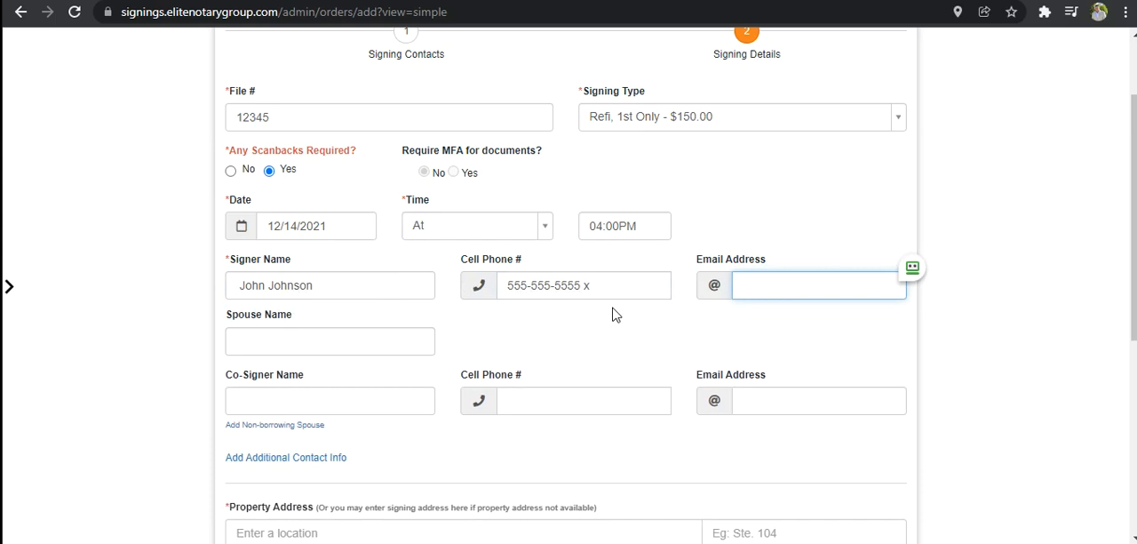
- Fill in the signer's e-mail address
text(johnh)
key(BackSpace)
text(joh)
key(BackSpace)
key(BackSpace)
key(ctrl+a)
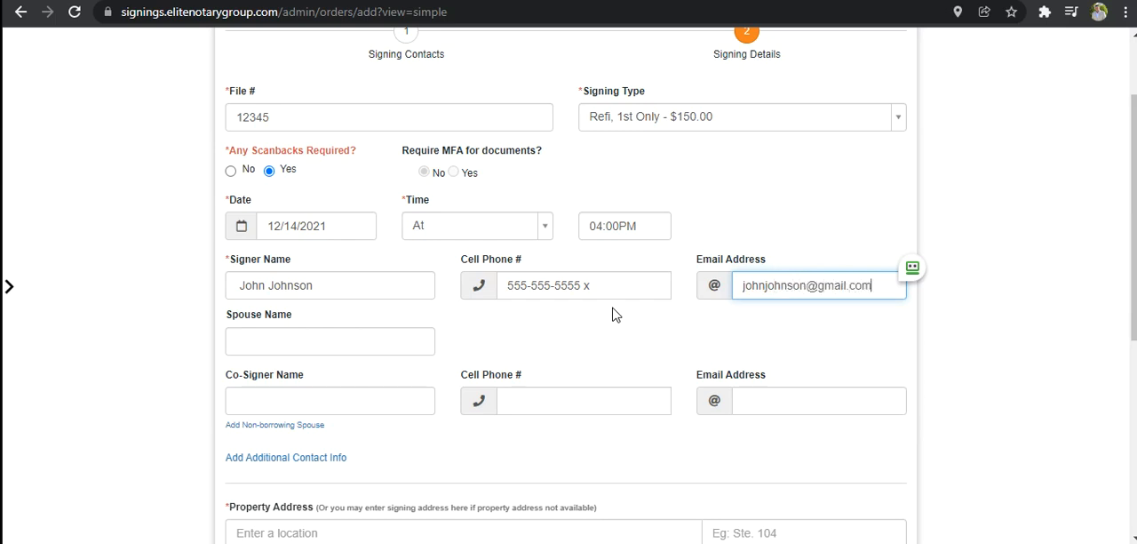
key(Tab)
- Fill in the property address from the address suggestions and mark the signing address as different from it
scroll(615, 310, down, 1)
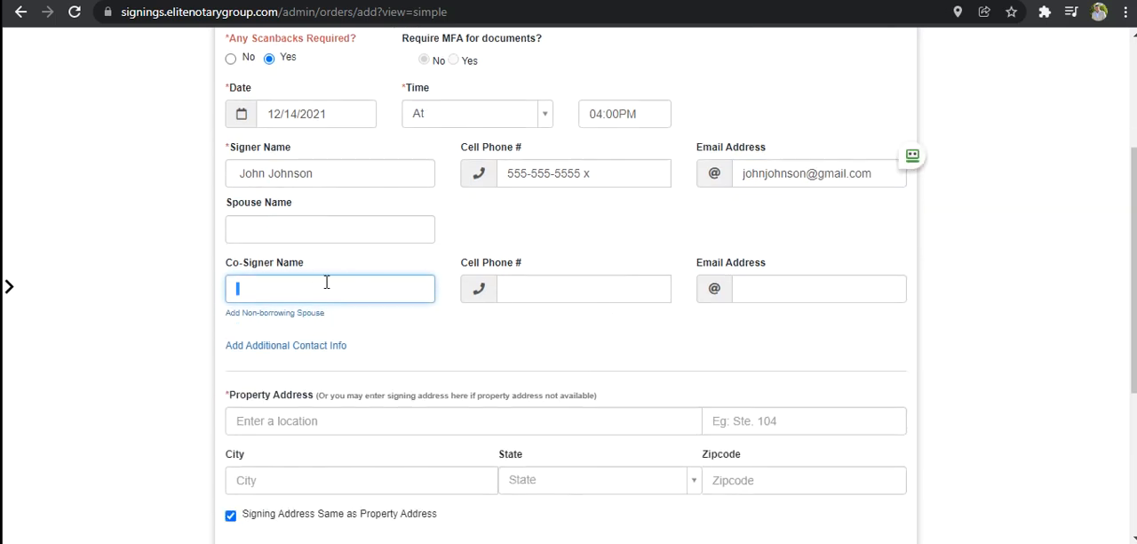
scroll(430, 343, down, 1)
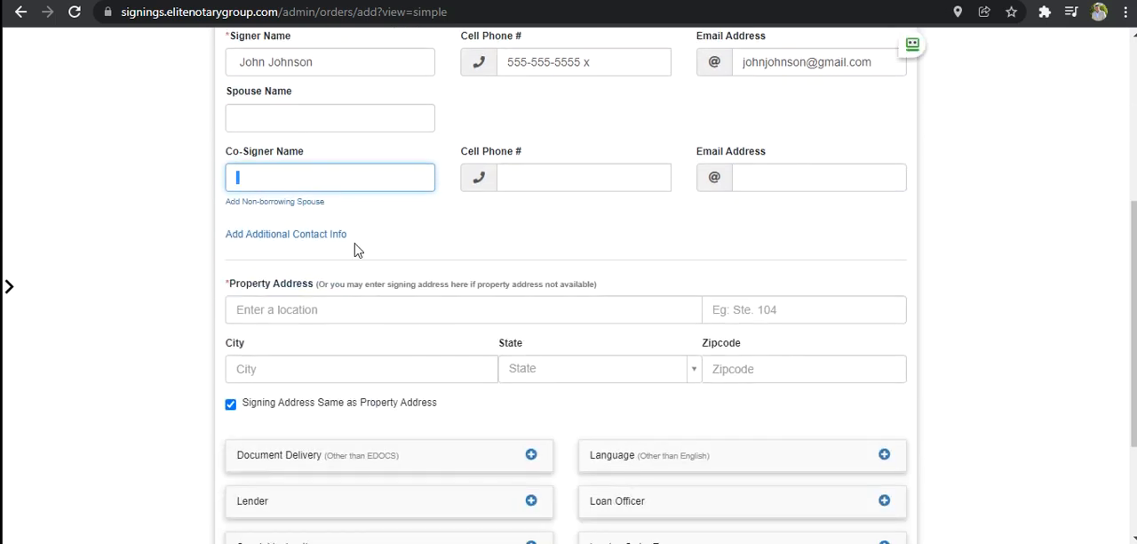
scroll(371, 254, down, 1)
click(323, 199)
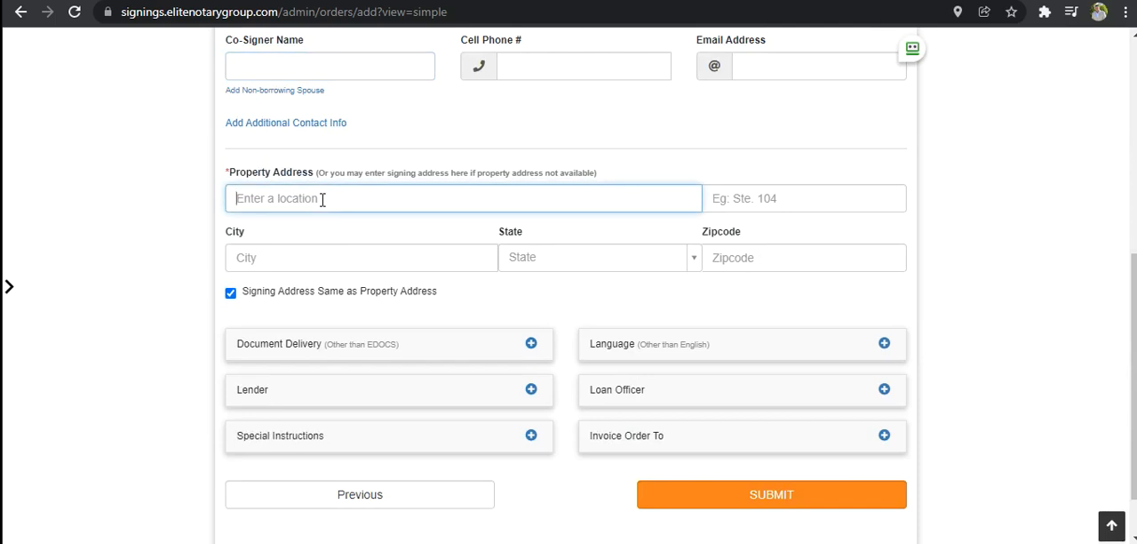
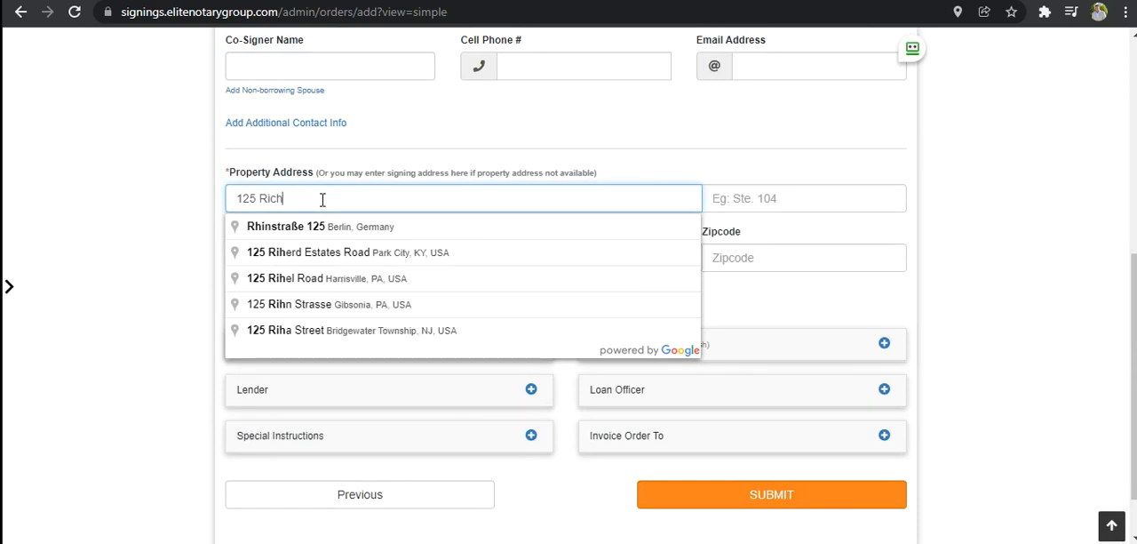
click(380, 226)
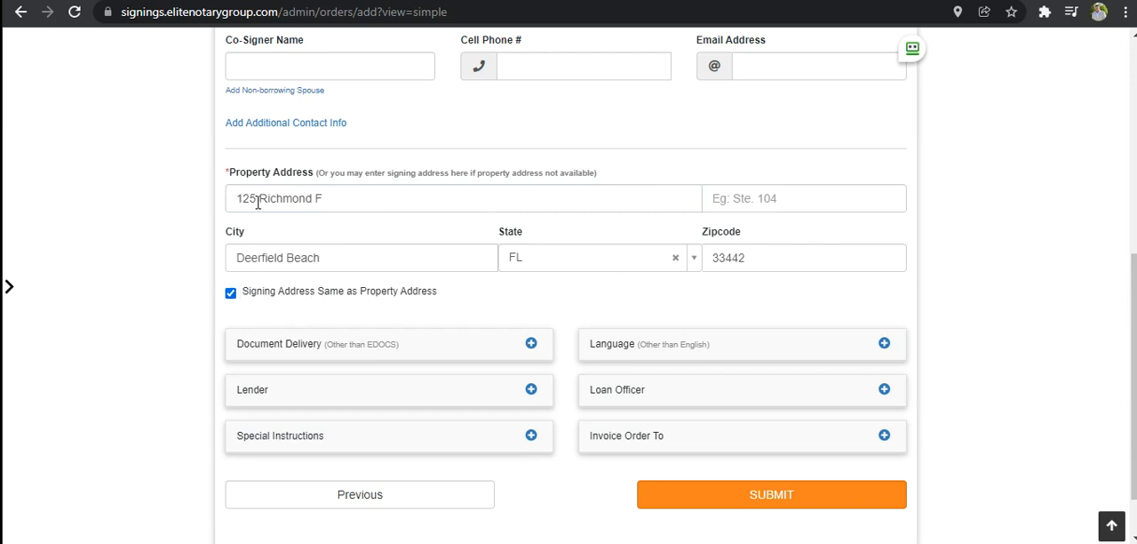
click(230, 294)
click(336, 385)
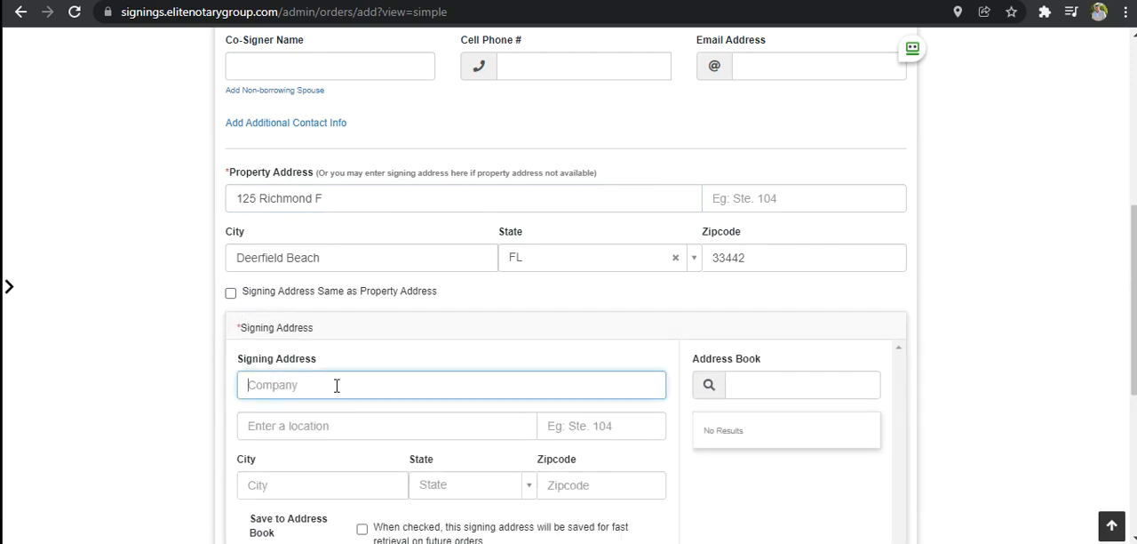
text(127)
key(BackSpace)
key(BackSpace)
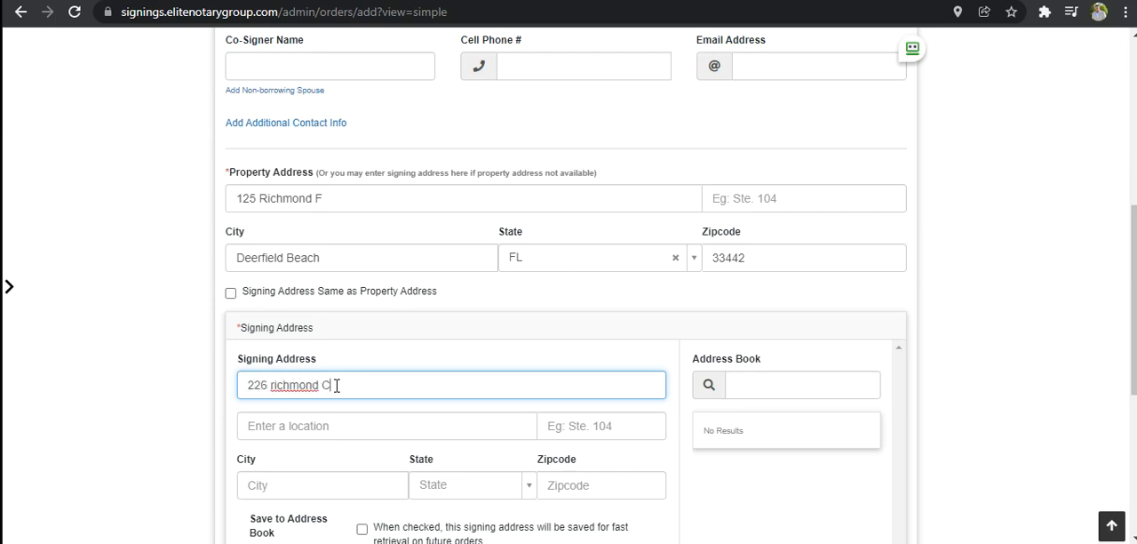
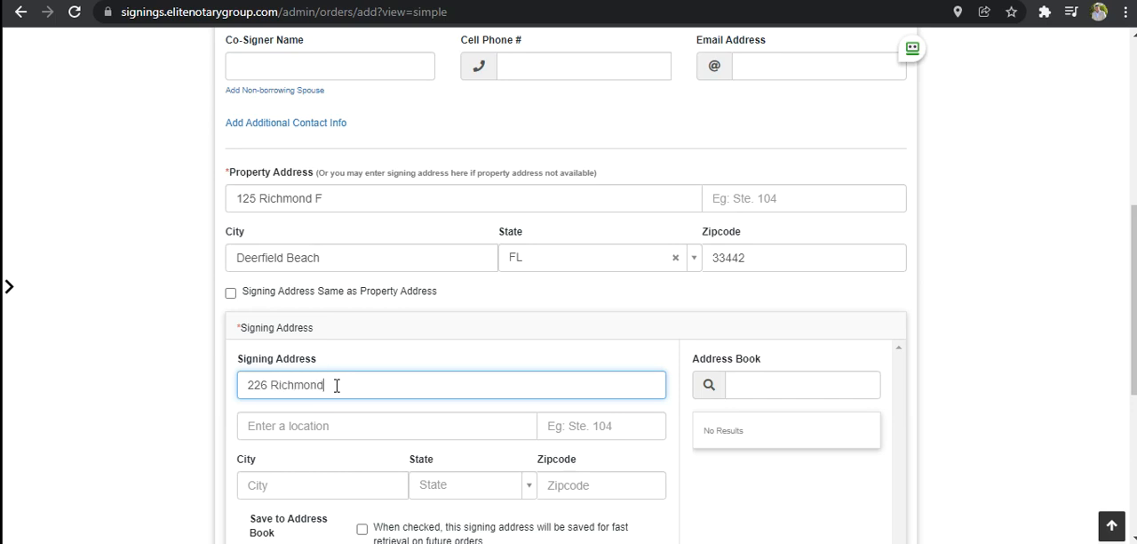
text(C)
key(Tab)
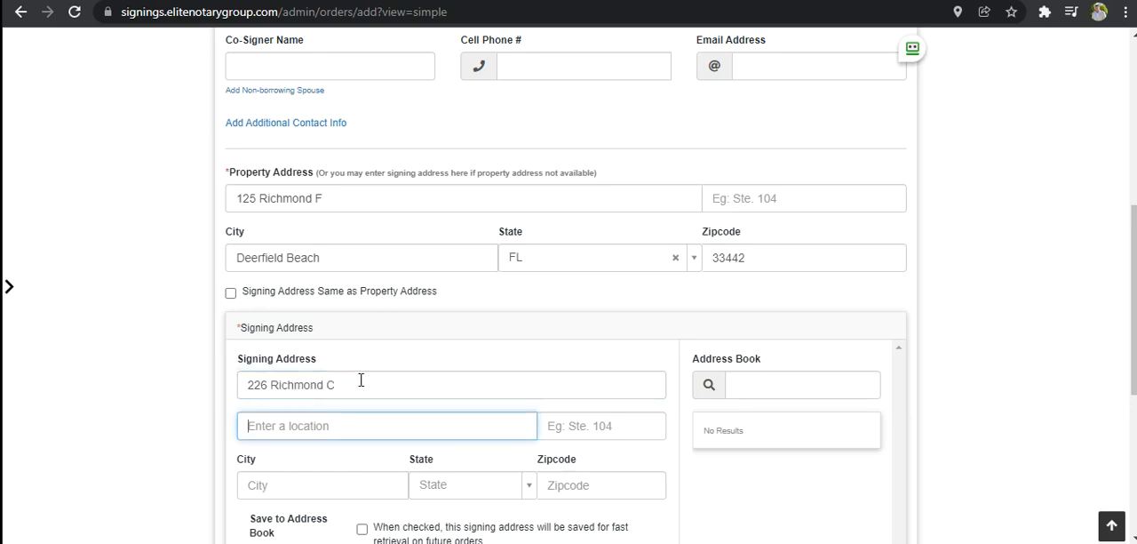
scroll(357, 382, down, 1)
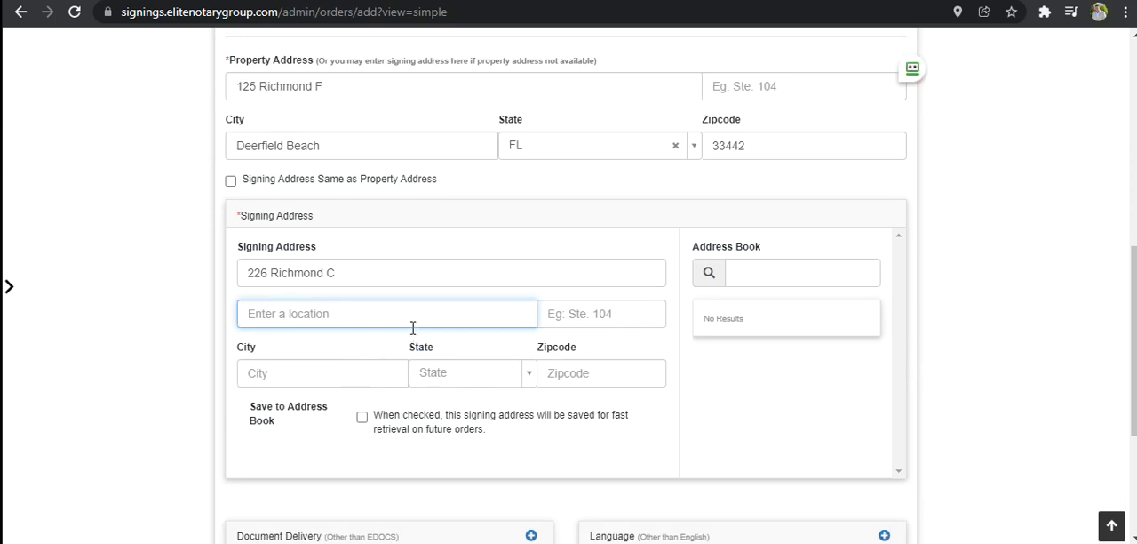
drag(341, 273, 190, 277)
key(BackSpace)
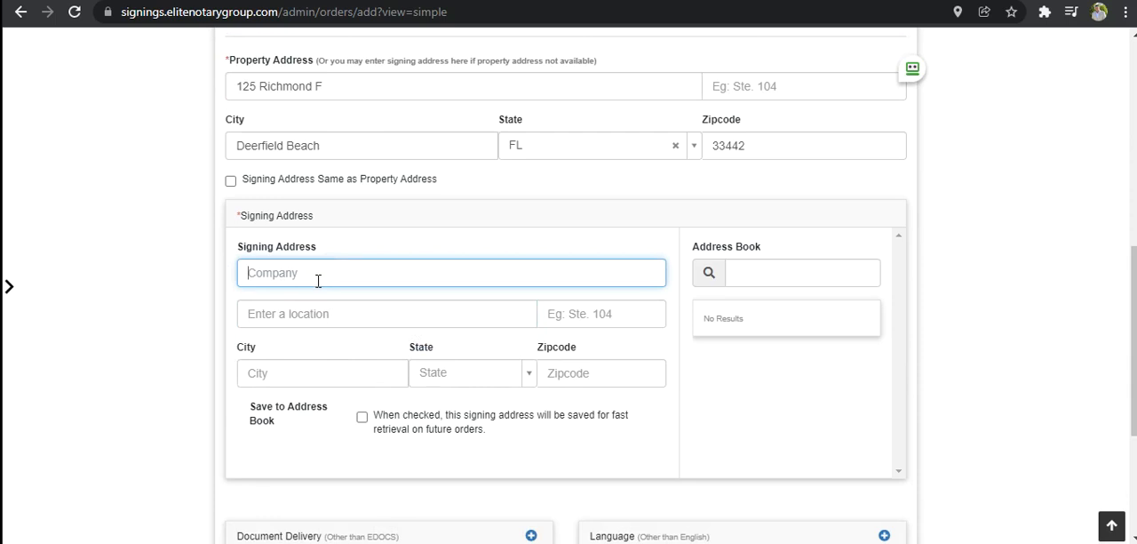
- Fill in the signing address location with its street, city, state and zipcode from the address suggestions, leaving the company blank
click(334, 318)
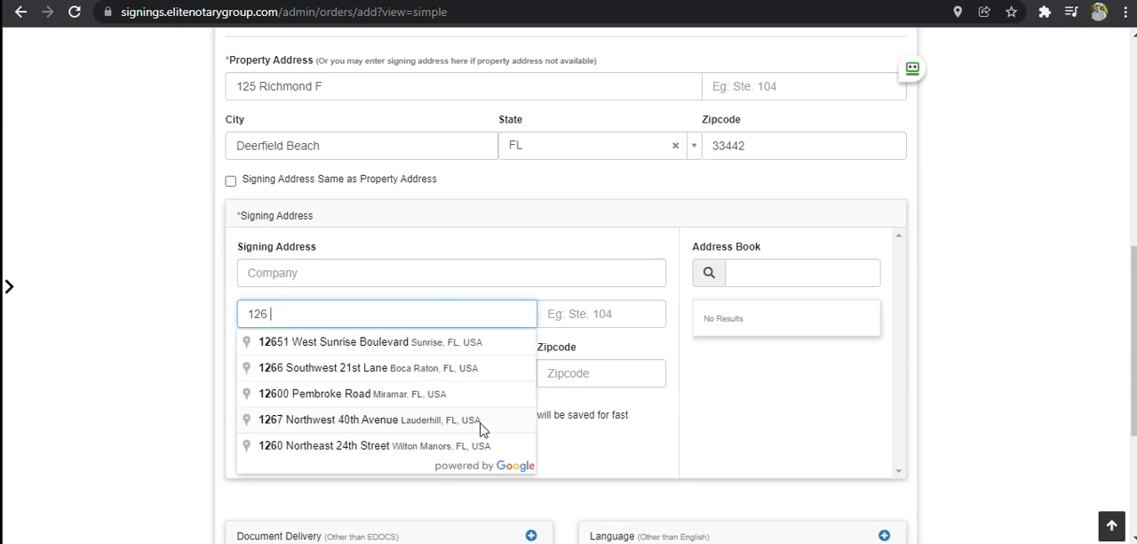
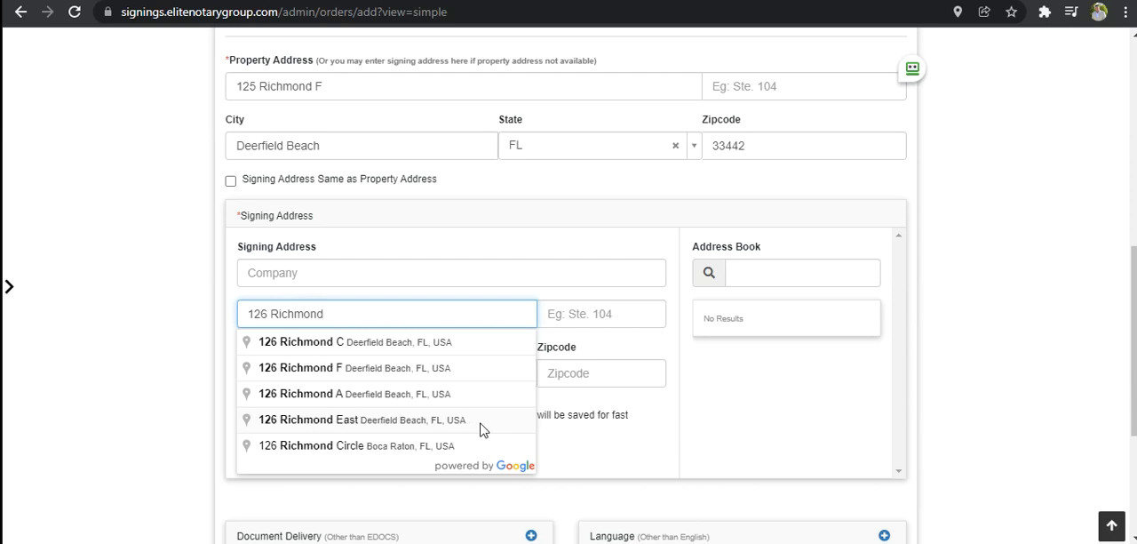
click(437, 342)
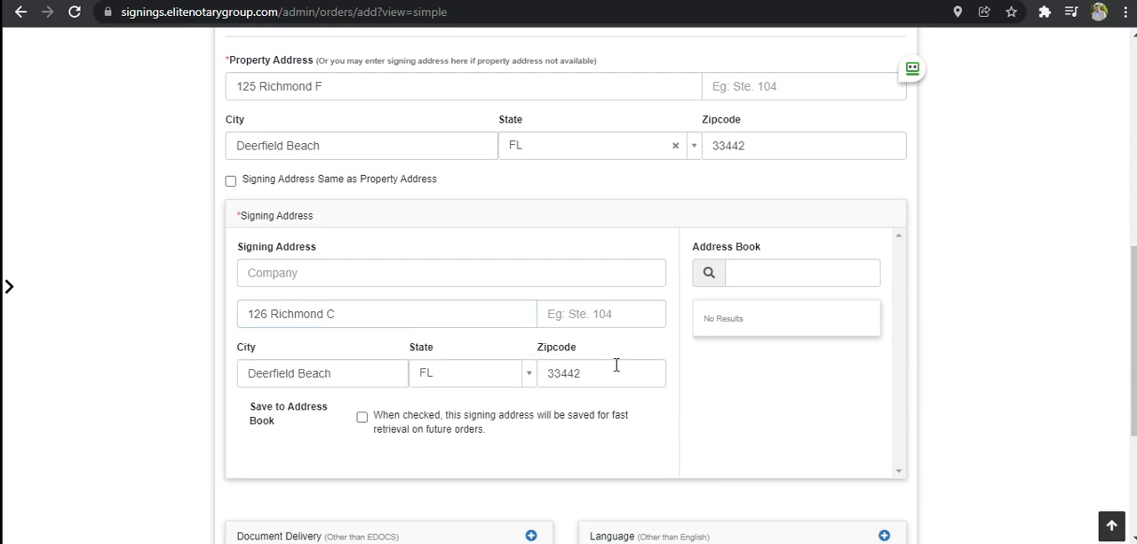
scroll(672, 413, down, 3)
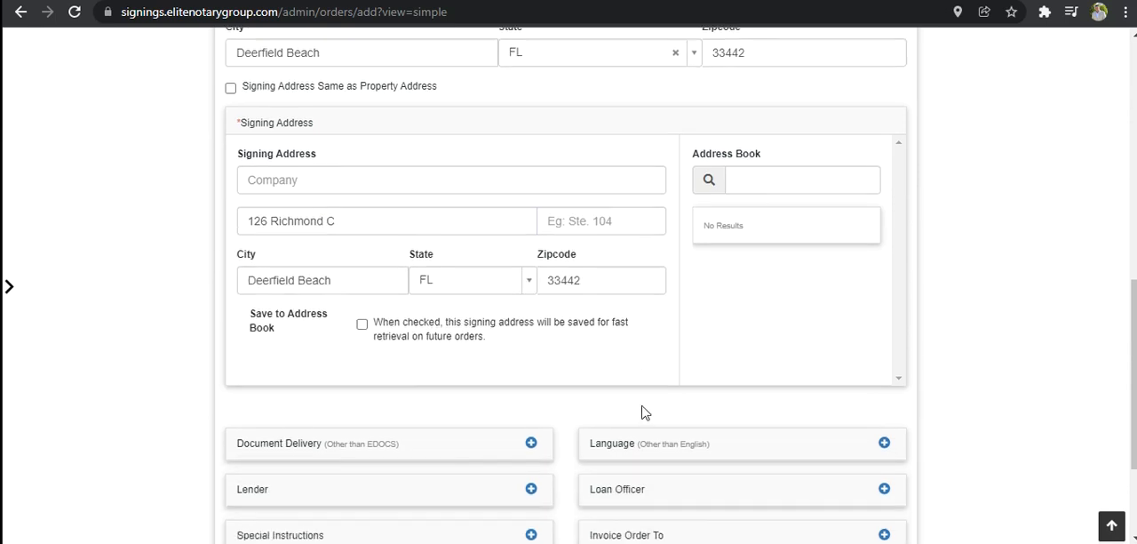
scroll(463, 295, up, 1)
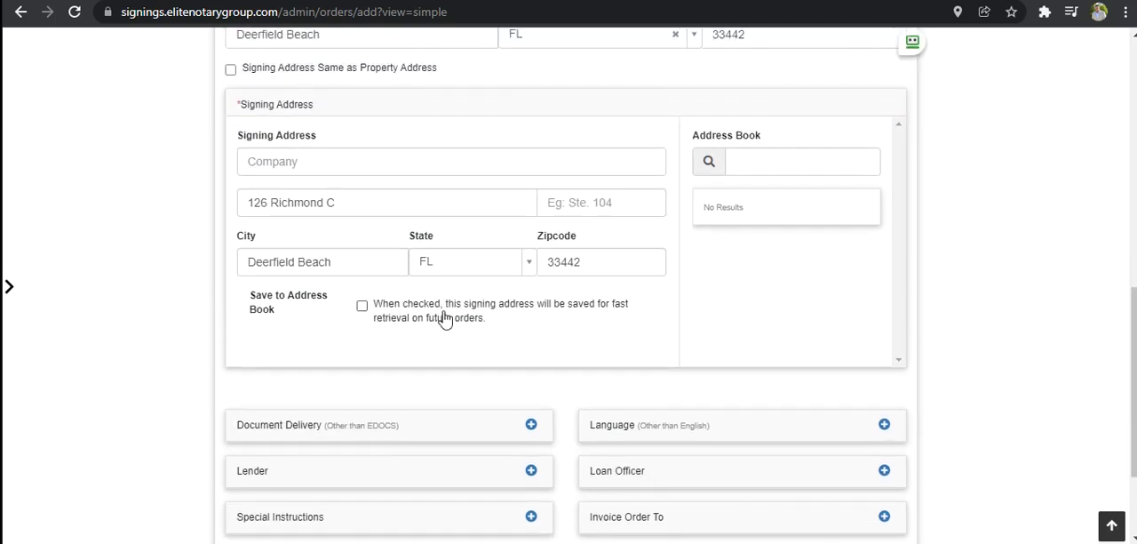
scroll(519, 328, up, 1)
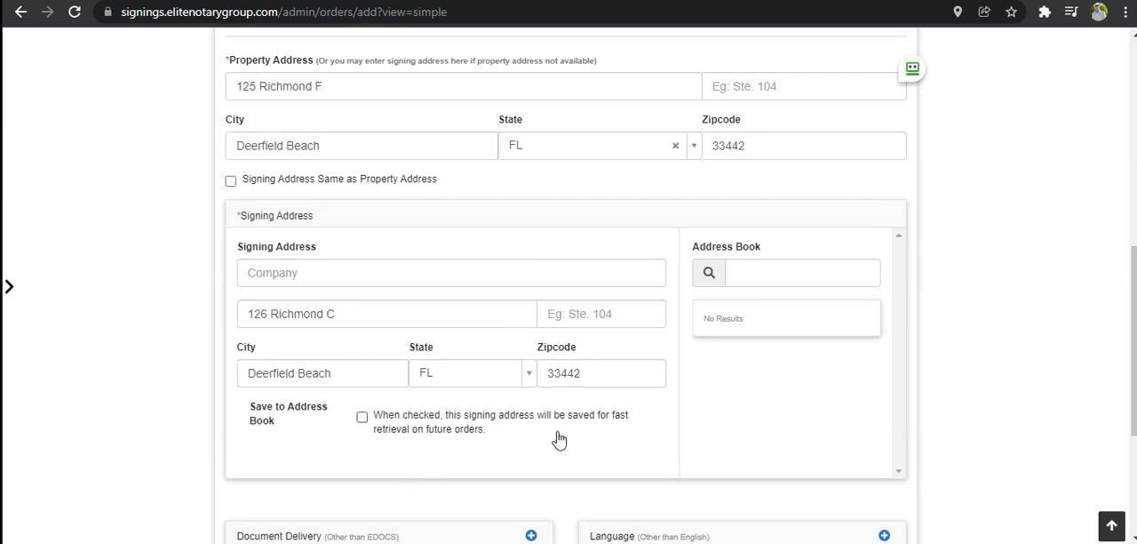
- Examine the available document delivery methods for the order without changing the selection
scroll(611, 412, down, 1)
scroll(561, 343, down, 3)
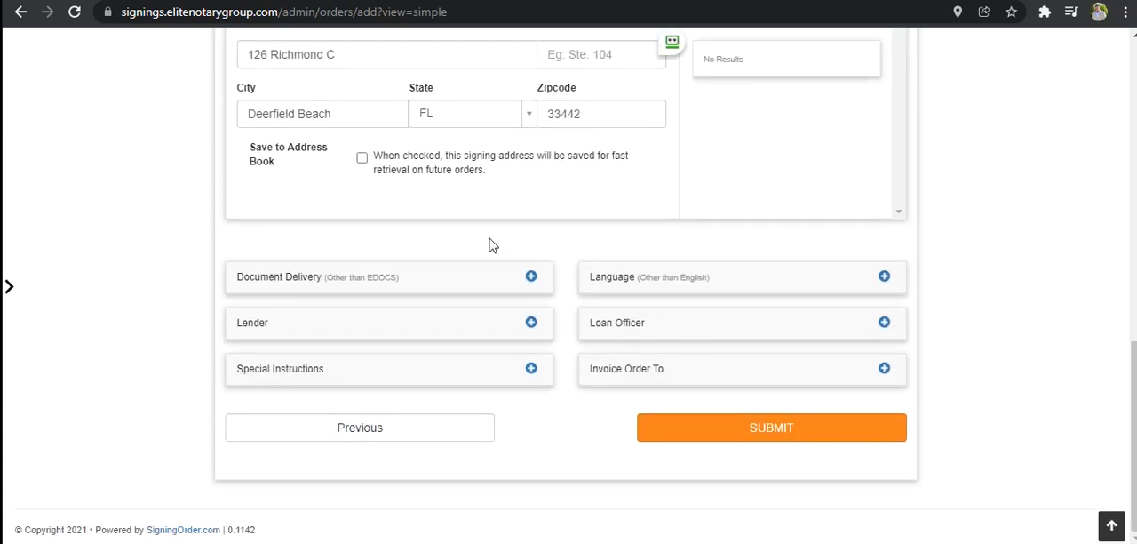
click(375, 284)
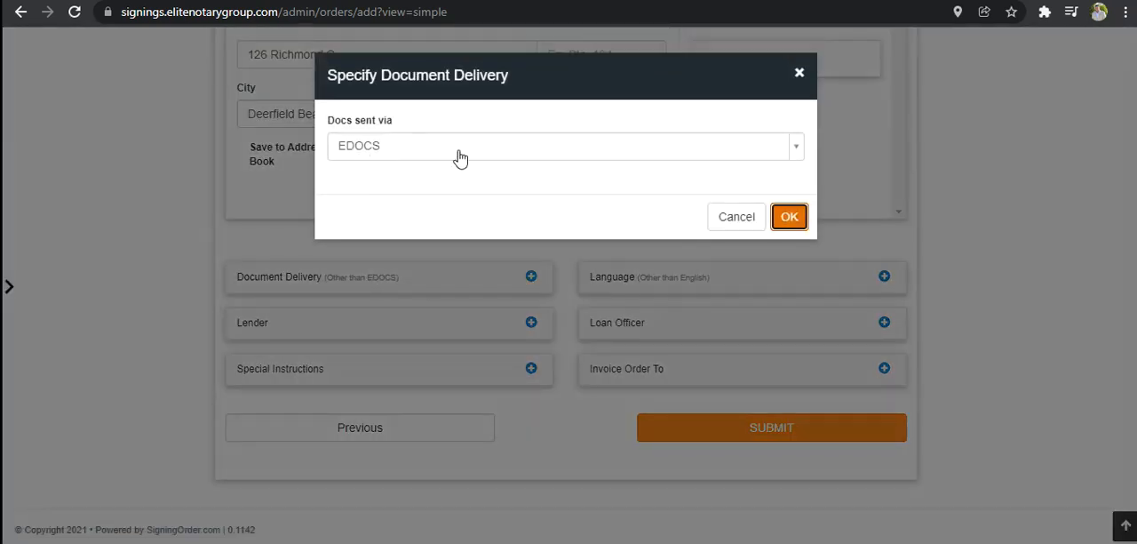
click(799, 75)
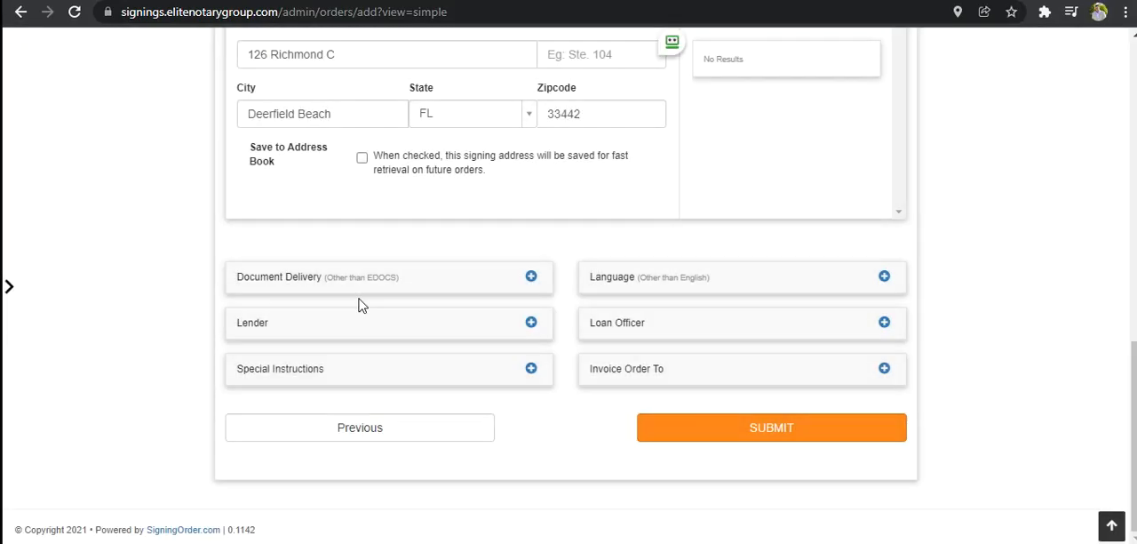
click(366, 290)
click(798, 149)
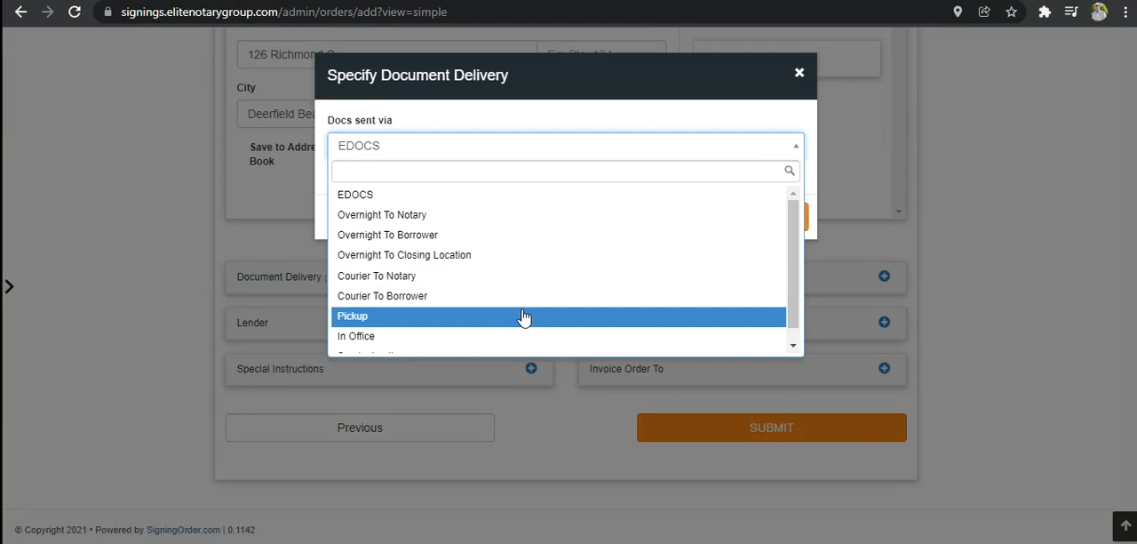
scroll(382, 327, down, 1)
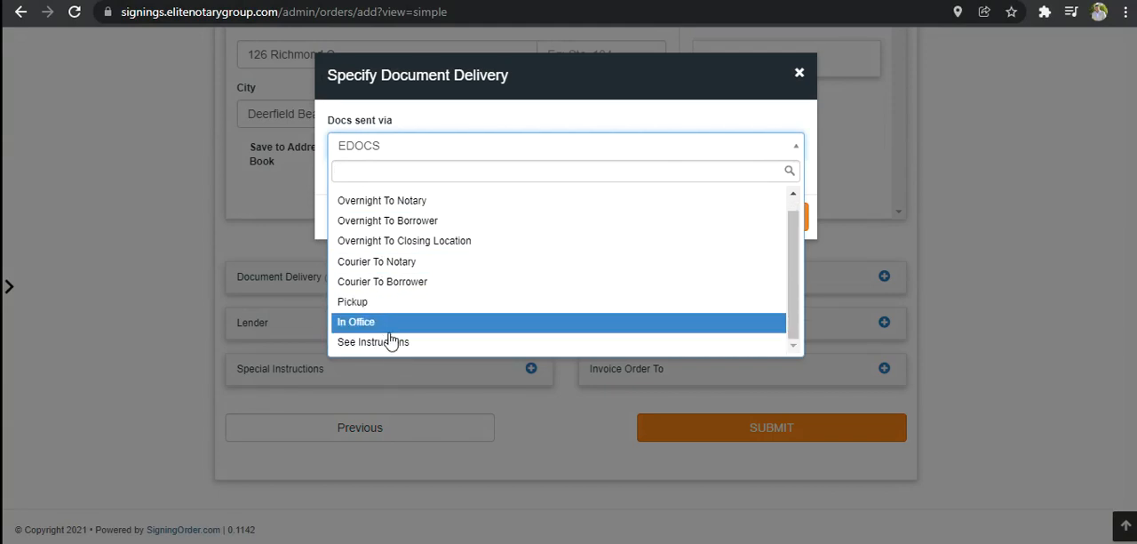
scroll(445, 205, up, 1)
click(807, 80)
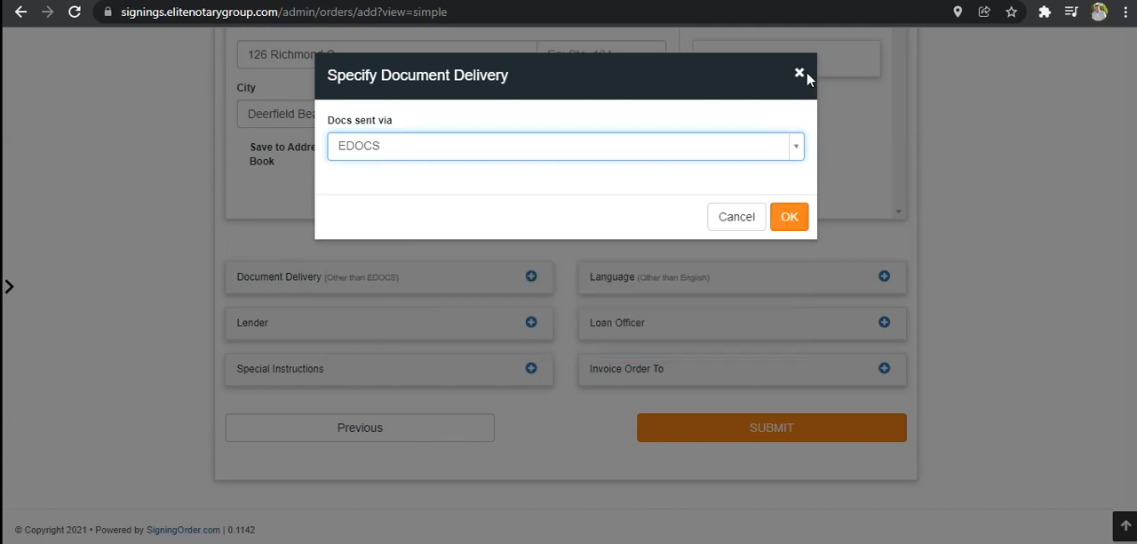
click(798, 76)
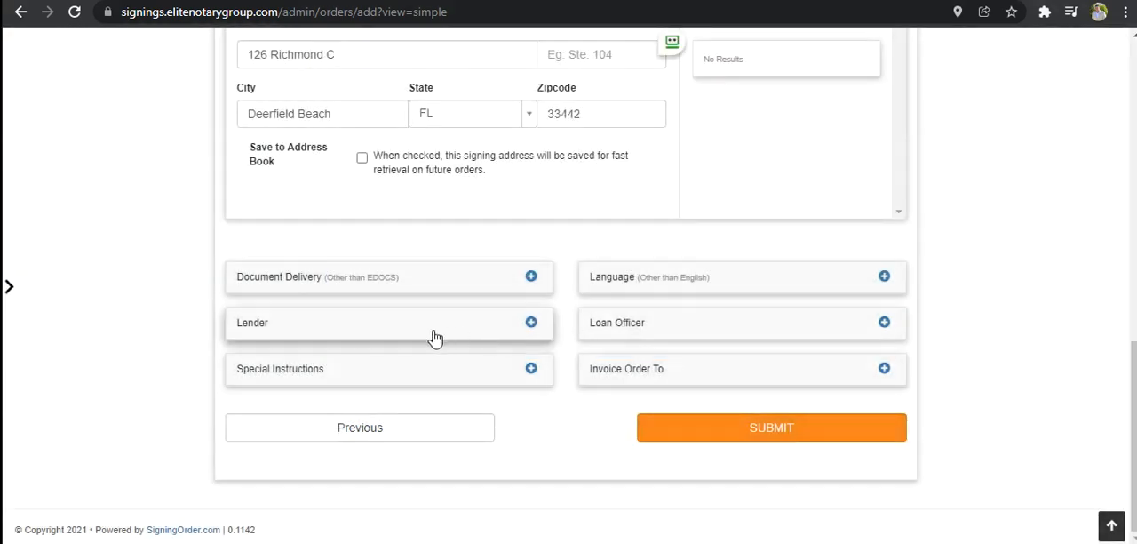
- Replace the suggested special instructions with a note giving the gate code and save them to the order
click(352, 368)
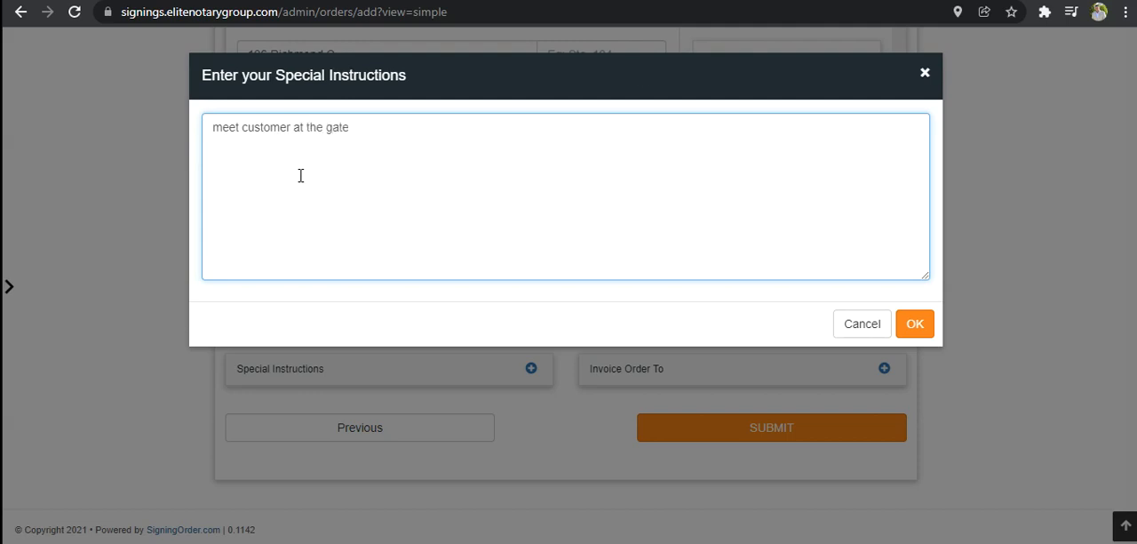
drag(325, 127, 122, 116)
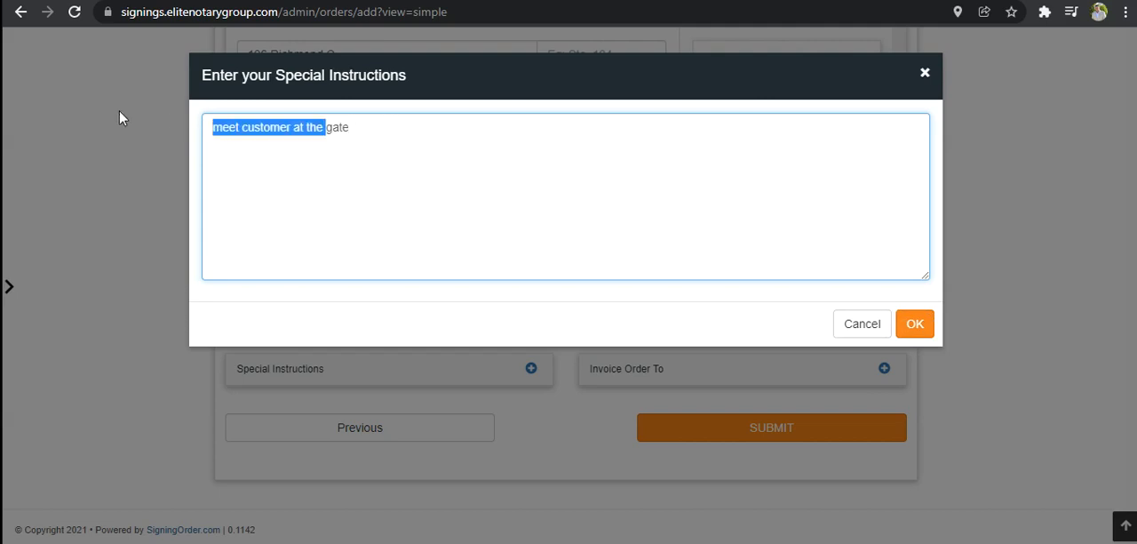
drag(395, 123, 139, 133)
text(Gate)
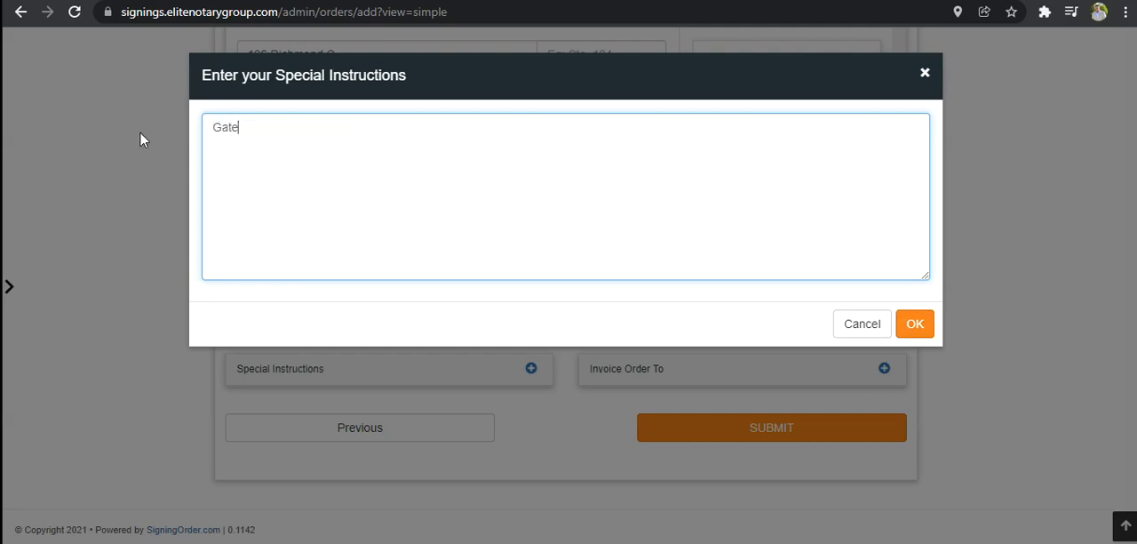
text( code is 1234)
click(894, 323)
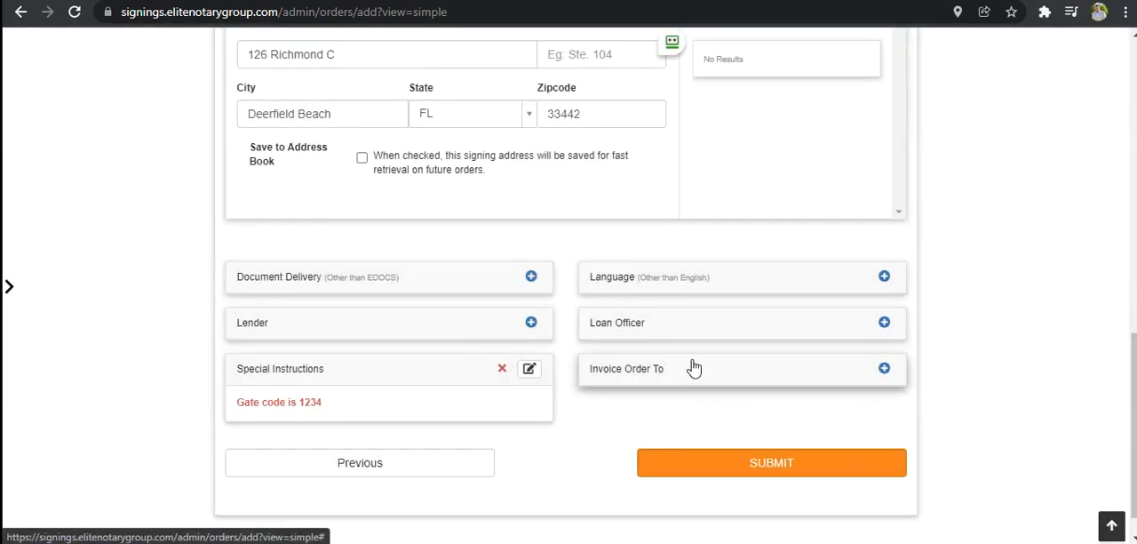
- Add Spanish and French to the order's applicable languages
click(625, 281)
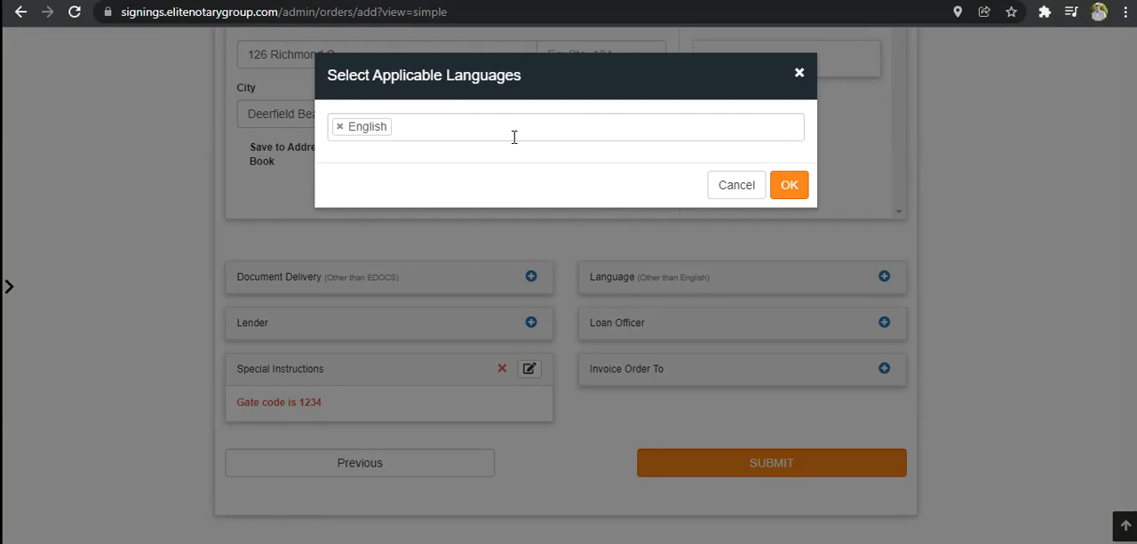
click(515, 134)
text(spani)
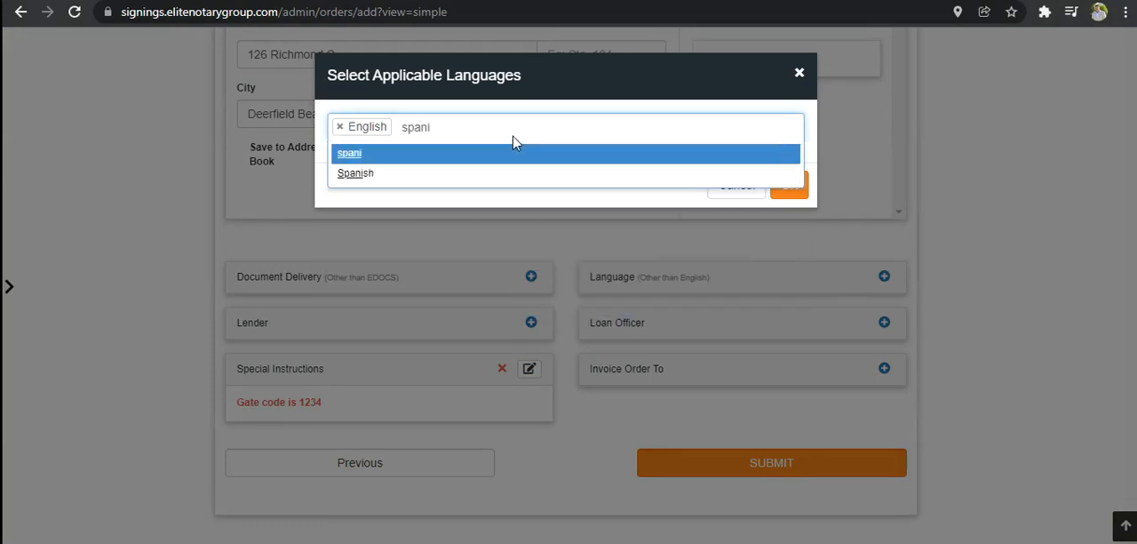
click(360, 175)
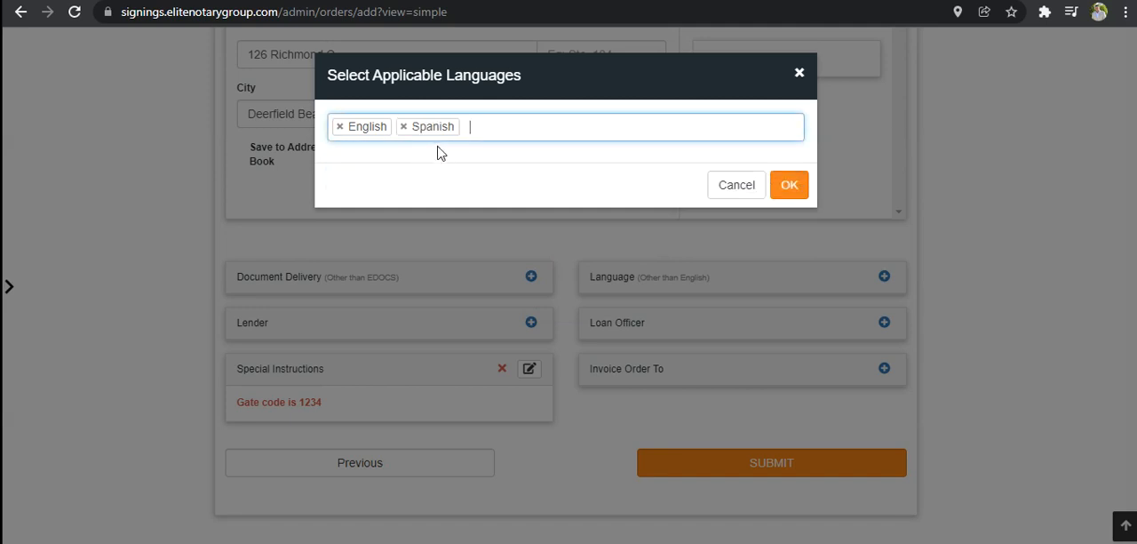
text(fren)
click(353, 176)
- Clear all selected languages, add English as the only applicable language and save the selection
click(403, 127)
click(340, 126)
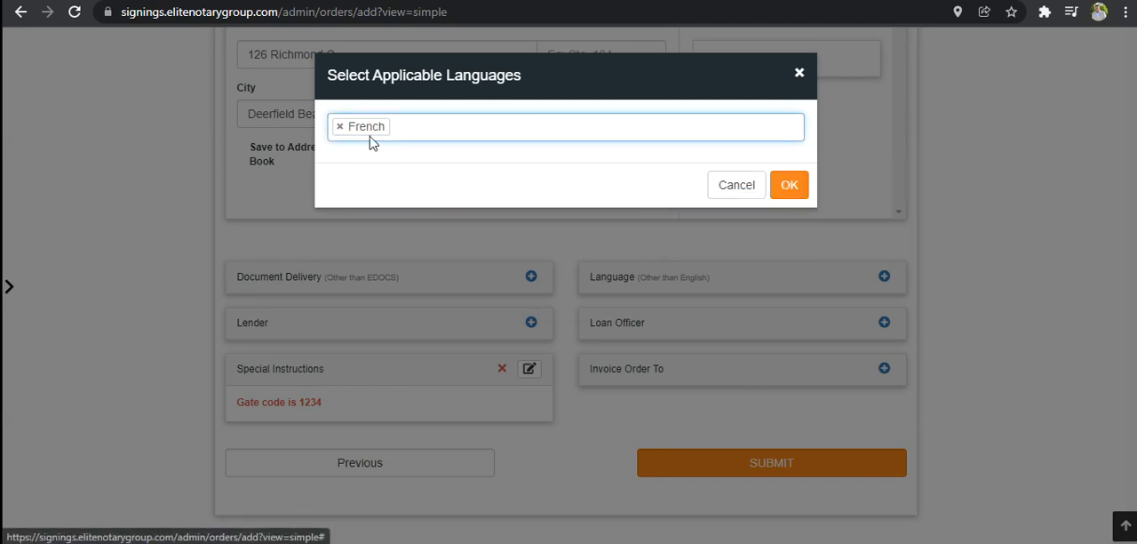
click(339, 127)
text(en)
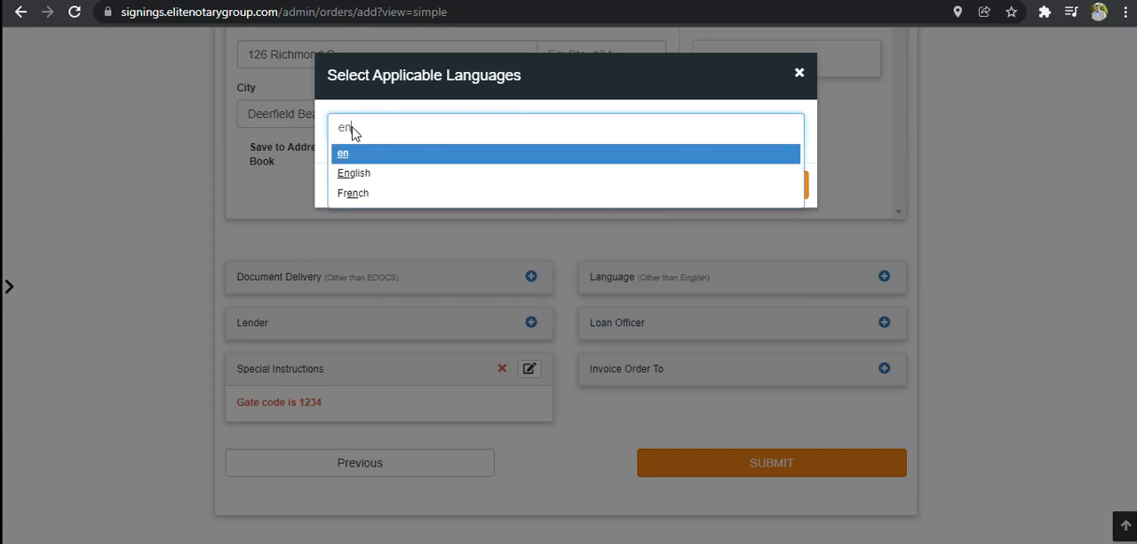
click(354, 172)
click(787, 185)
- View the fields for adding a loan officer and leave without entering one
scroll(791, 360, down, 1)
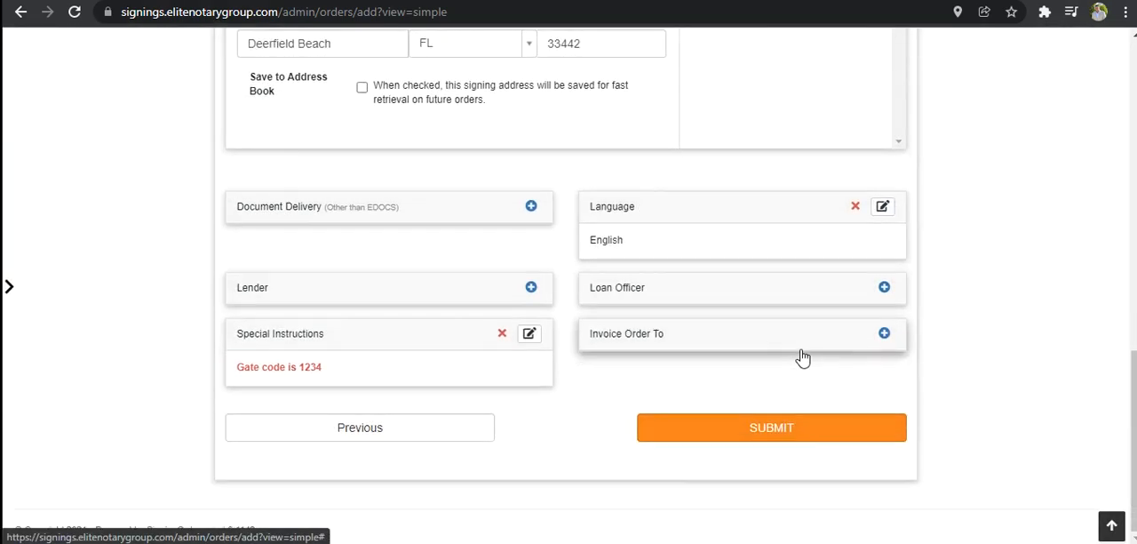
click(800, 300)
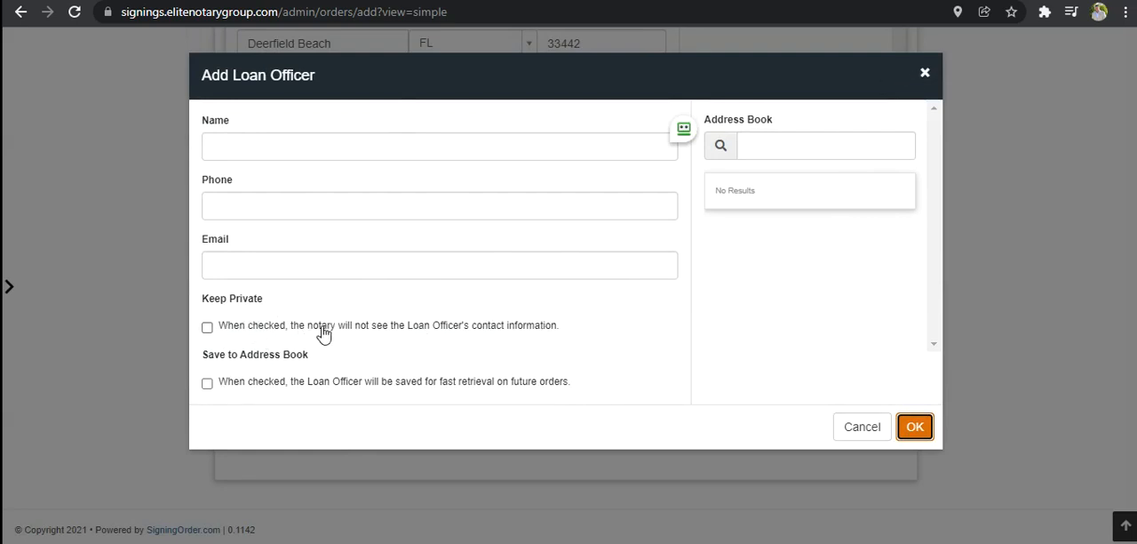
click(925, 74)
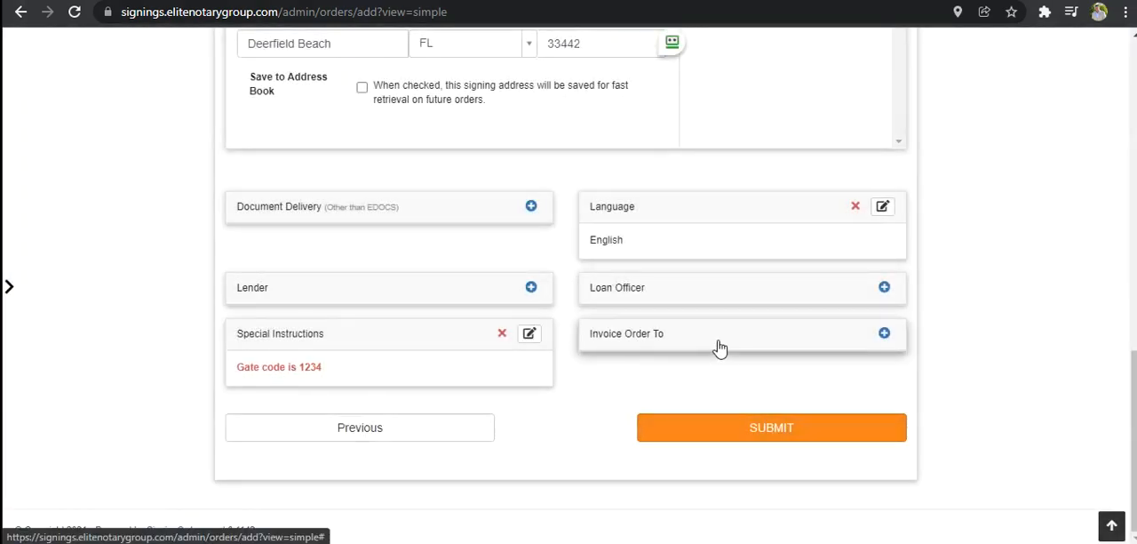
- Review the signing details, then submit the order and confirm the submission
scroll(770, 389, up, 1)
scroll(769, 389, up, 15)
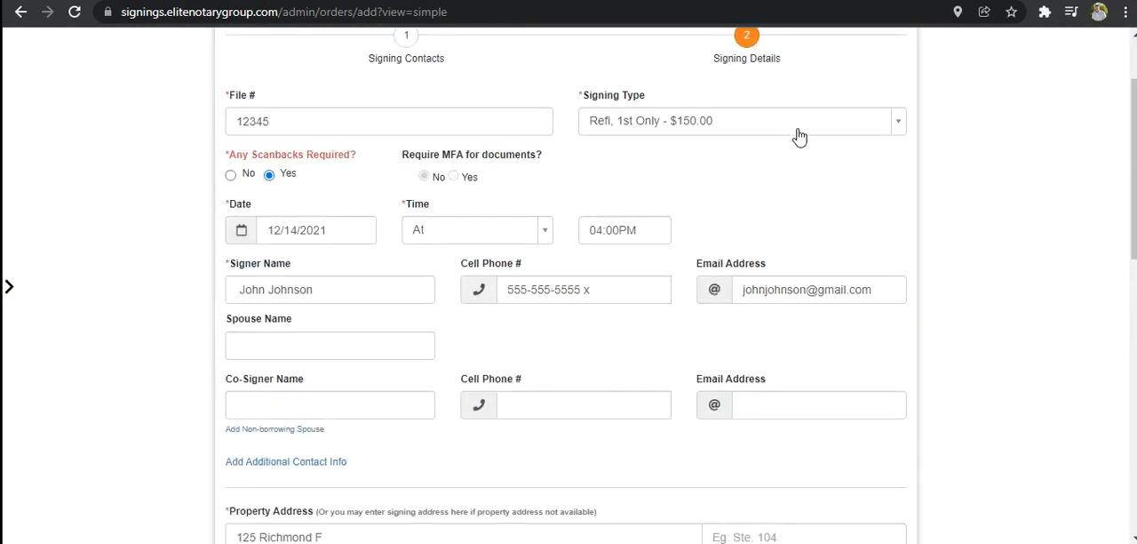
scroll(795, 158, down, 15)
click(795, 433)
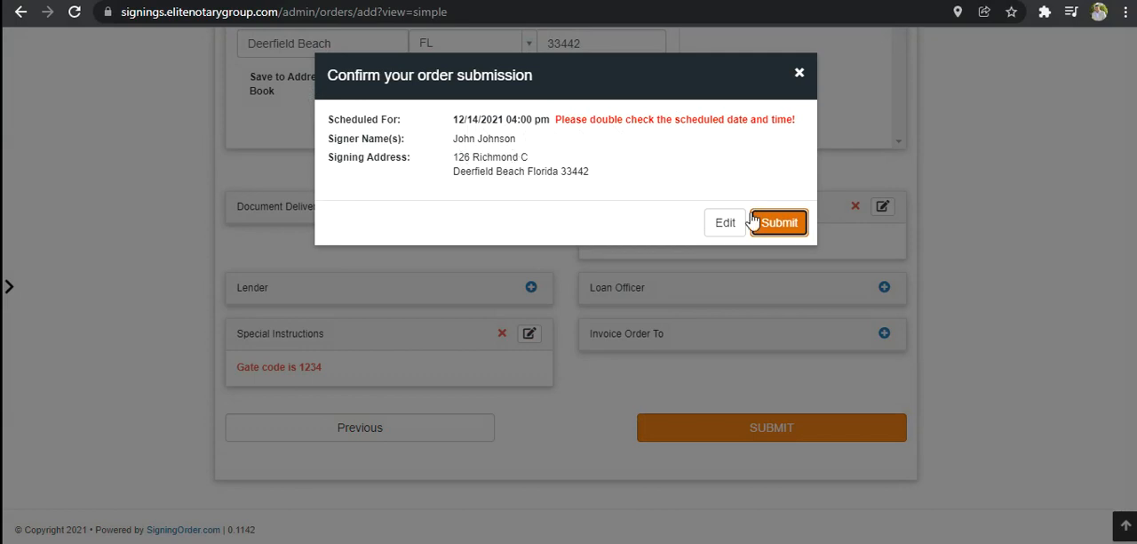
click(776, 229)
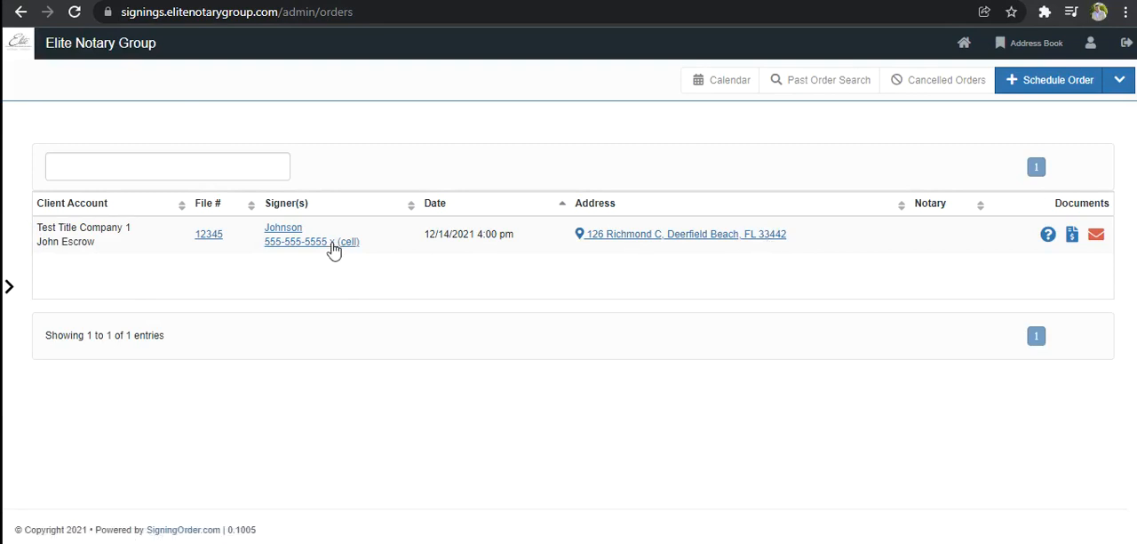
- Examine the submitted order's contacts, details, instructions and comments, then return to the order list
click(280, 232)
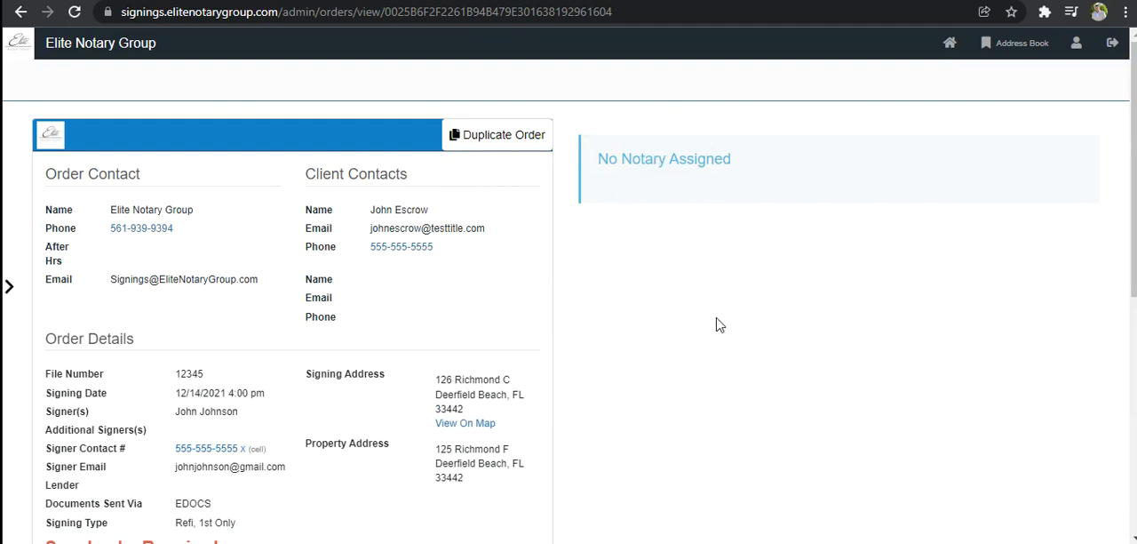
scroll(569, 324, down, 2)
scroll(498, 298, down, 1)
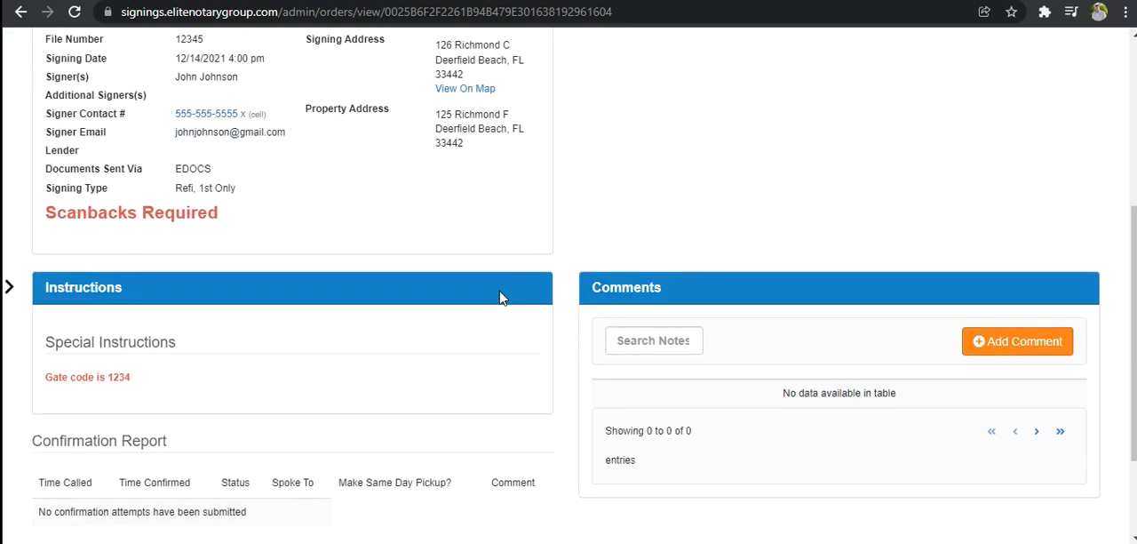
scroll(254, 375, down, 1)
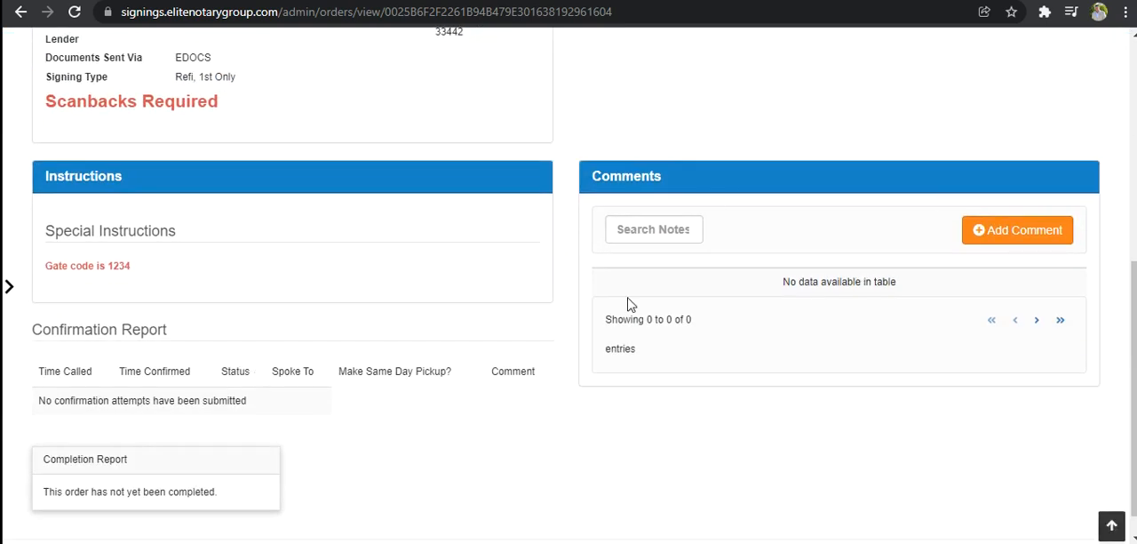
scroll(434, 289, up, 4)
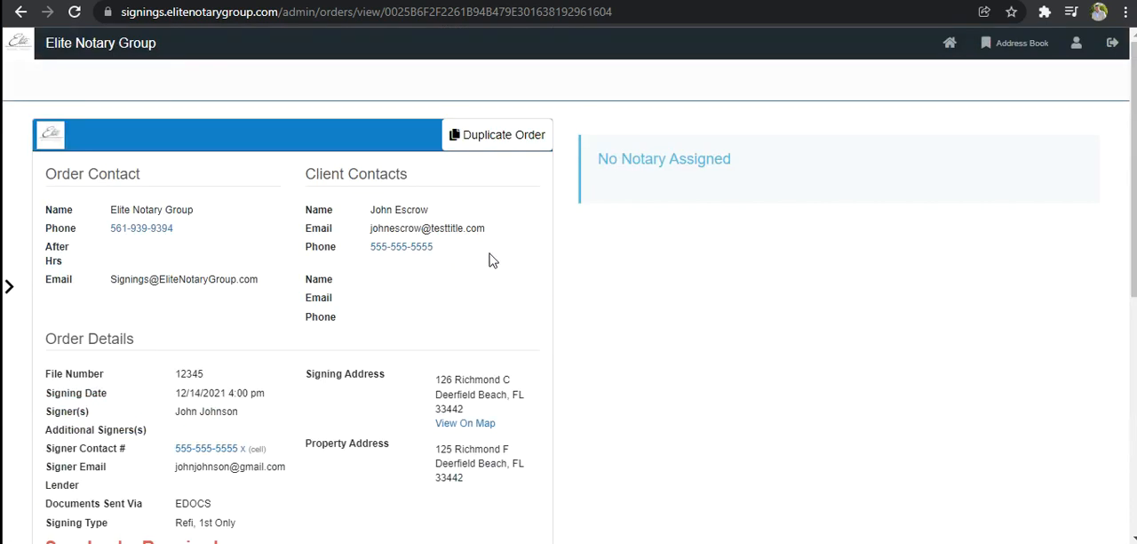
scroll(464, 224, down, 4)
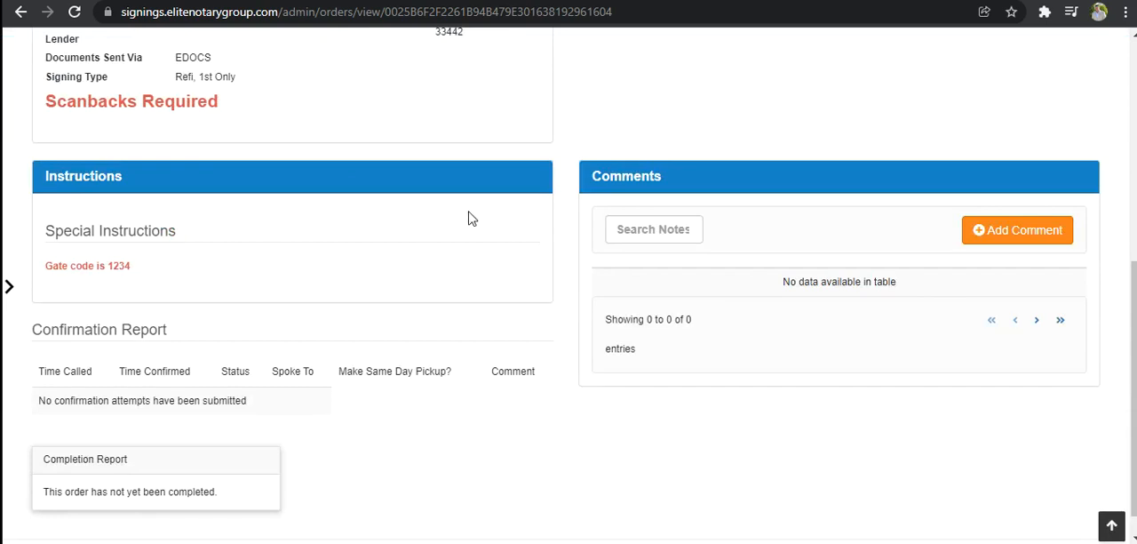
scroll(471, 218, up, 4)
click(21, 12)
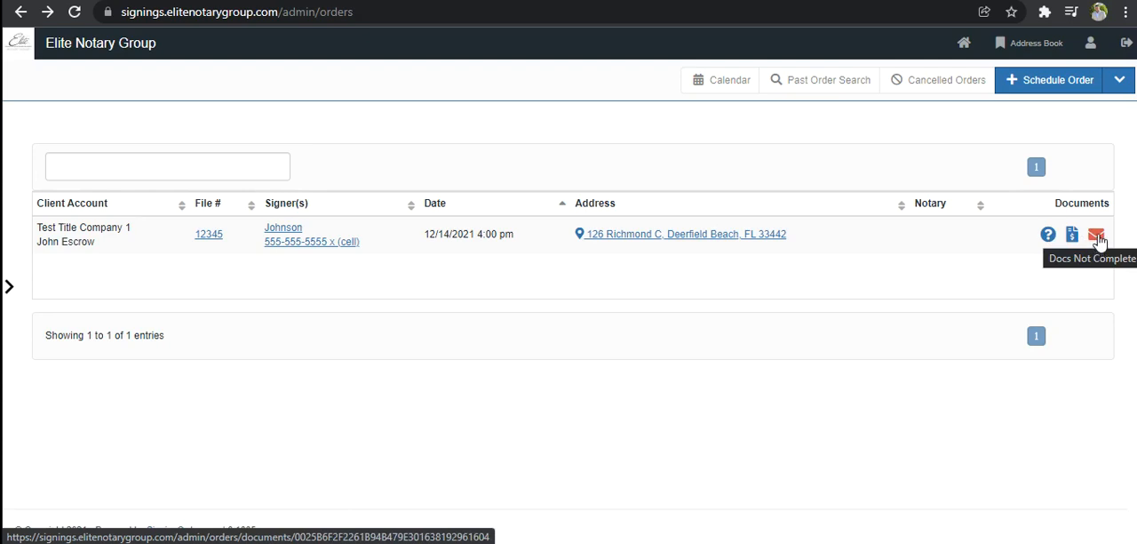
- Upload White.png from the Pictures folder to the order's documents
click(1099, 237)
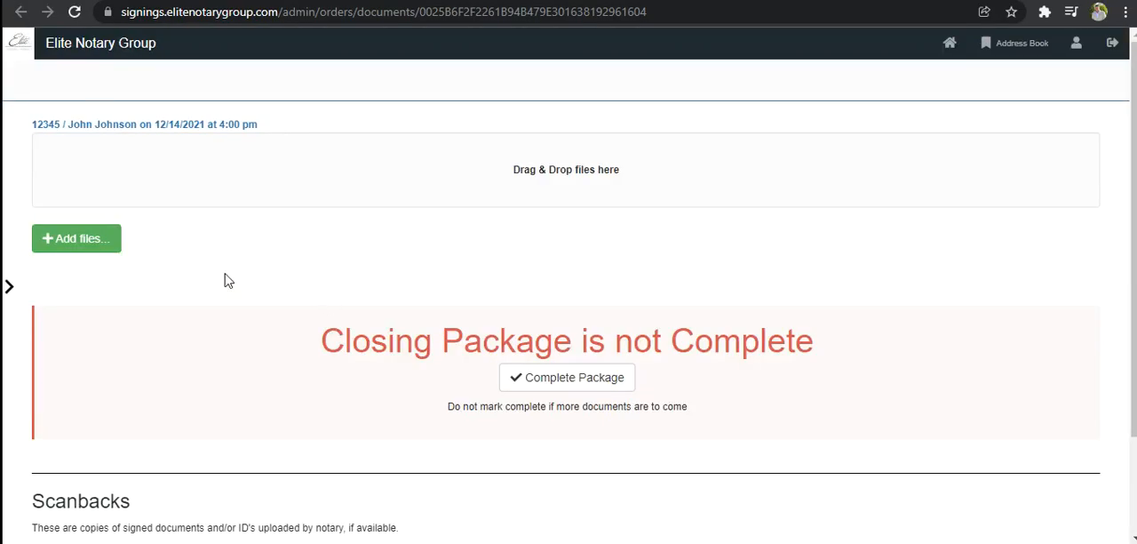
scroll(179, 285, down, 2)
scroll(178, 285, up, 2)
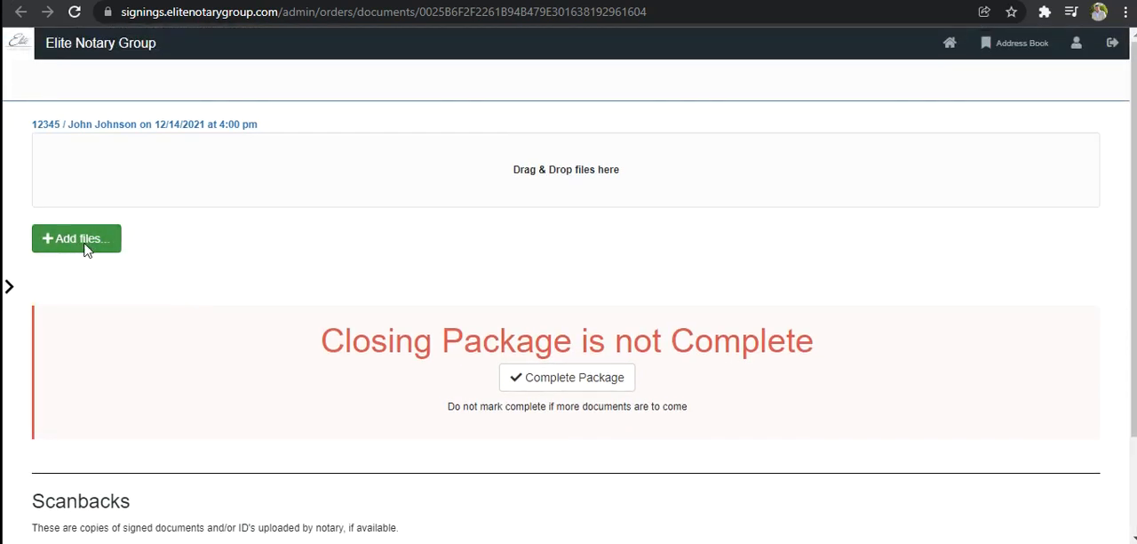
click(86, 249)
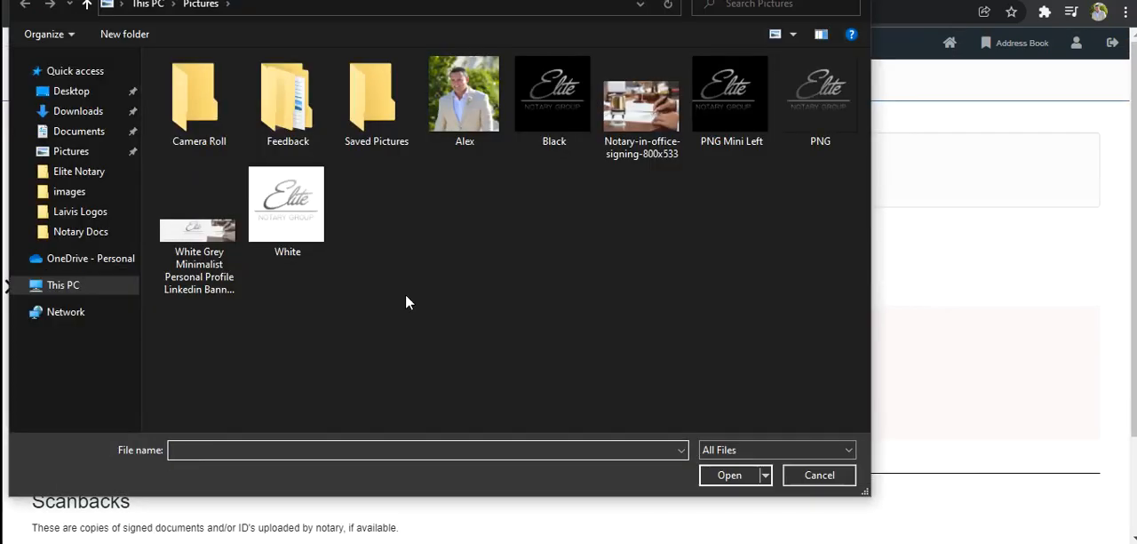
double_click(311, 228)
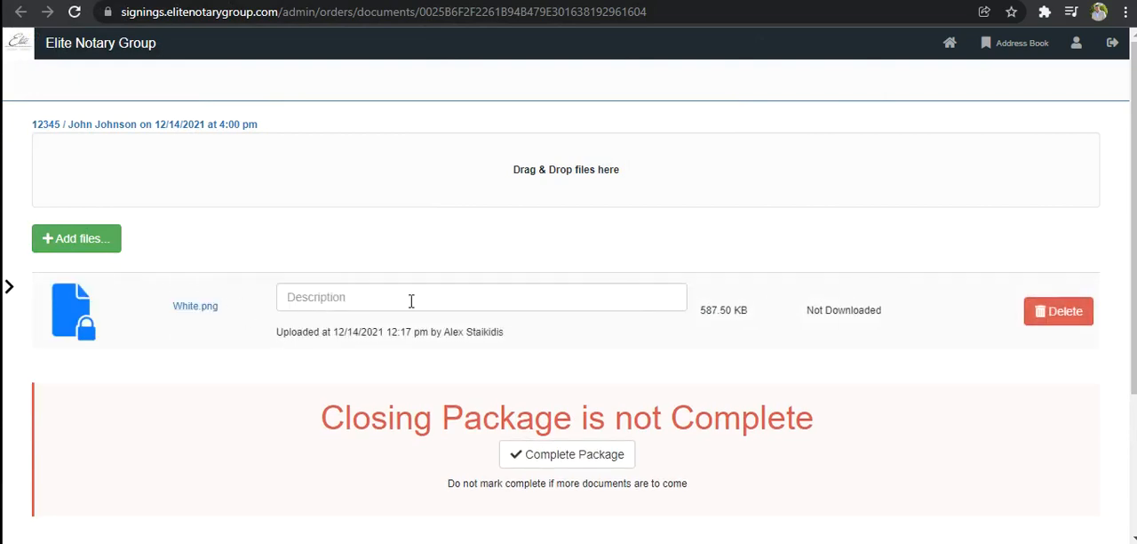
- Upload Black, PNG Mini Left and PNG together from the Pictures folder to the order's documents
click(93, 246)
click(718, 131)
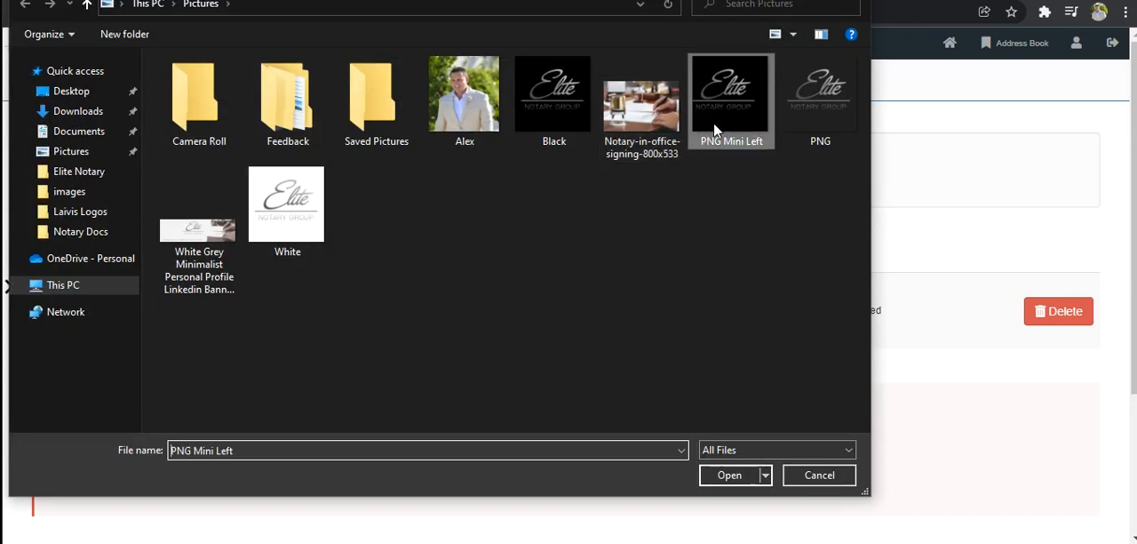
ctrl+click(566, 101)
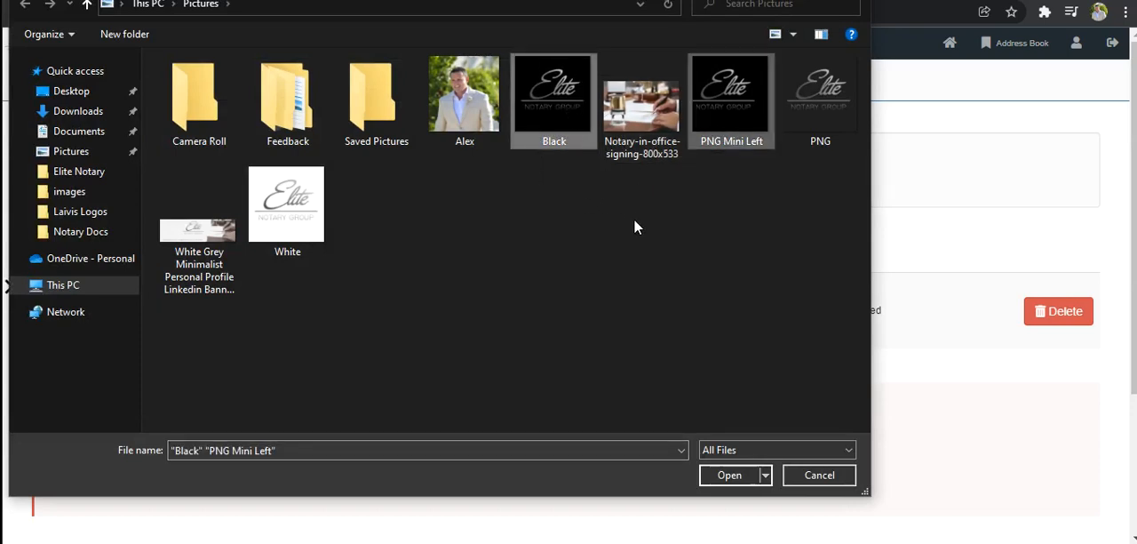
ctrl+click(823, 115)
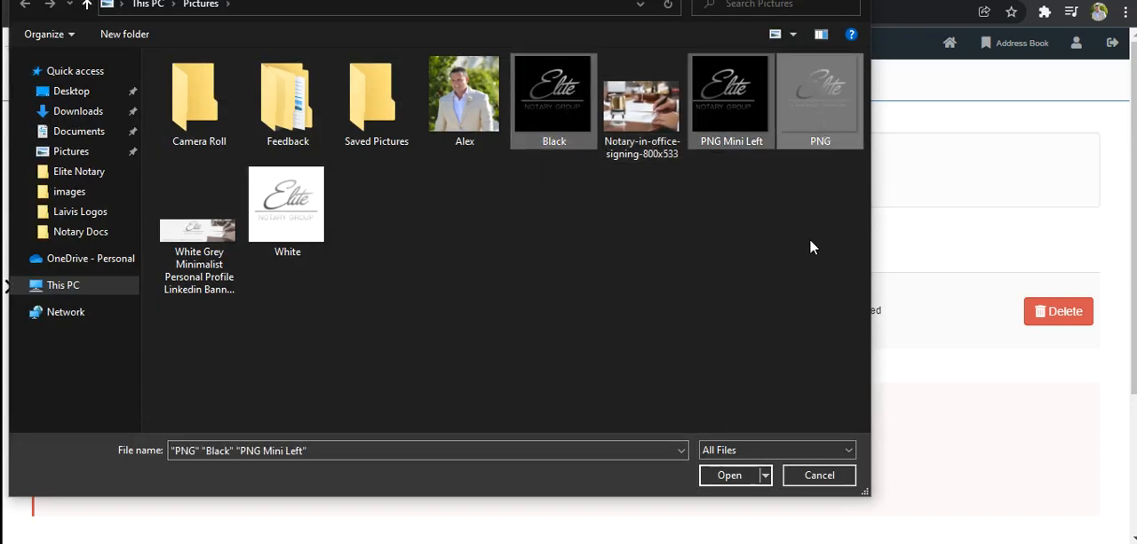
click(730, 475)
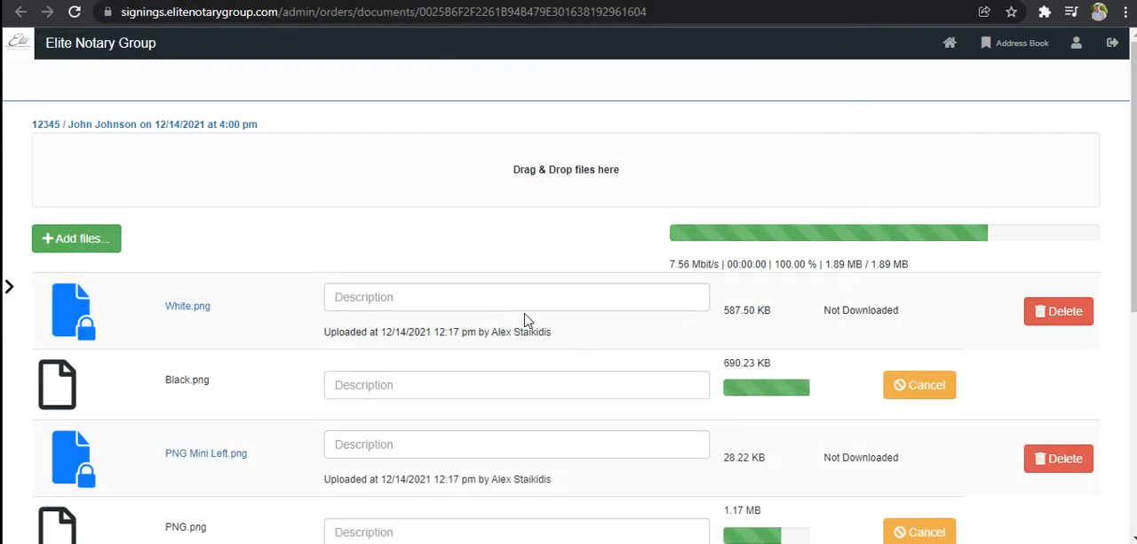
- Delete White.png from the order's uploaded documents and confirm the deletion
scroll(513, 294, down, 1)
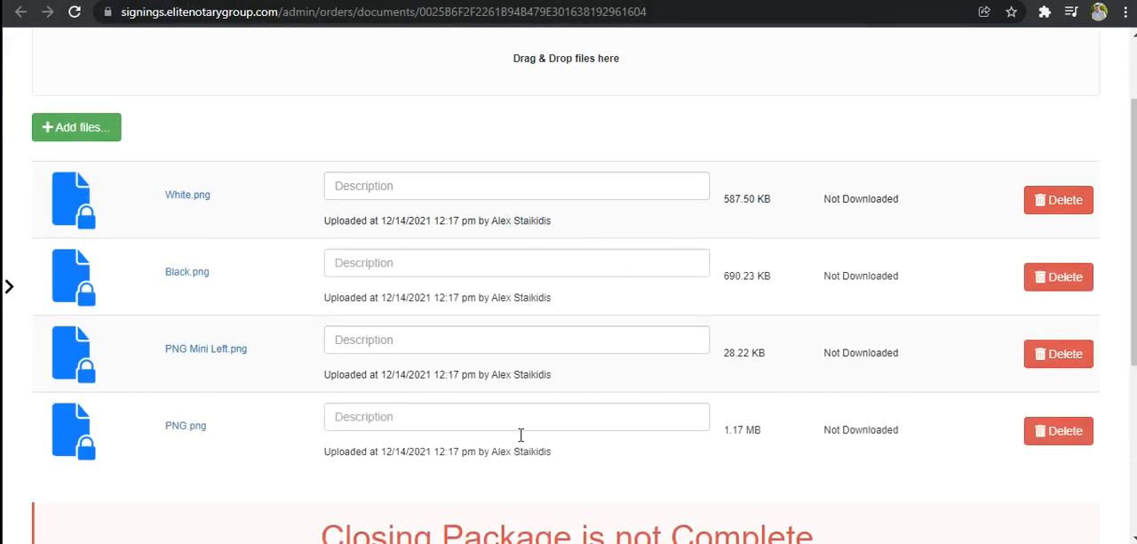
scroll(545, 477, down, 1)
scroll(524, 223, up, 2)
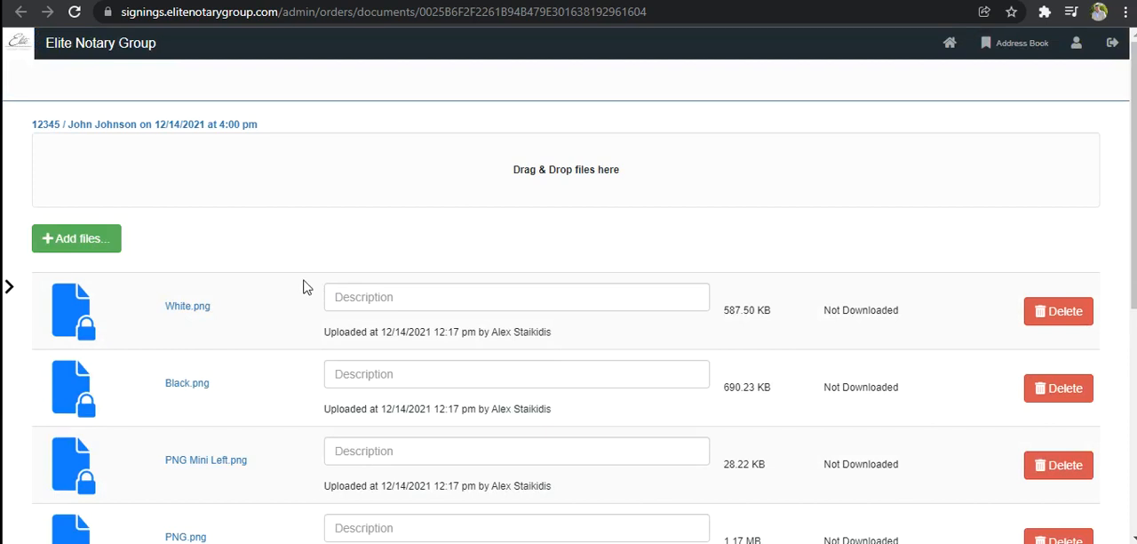
scroll(583, 361, down, 1)
click(1061, 203)
click(788, 119)
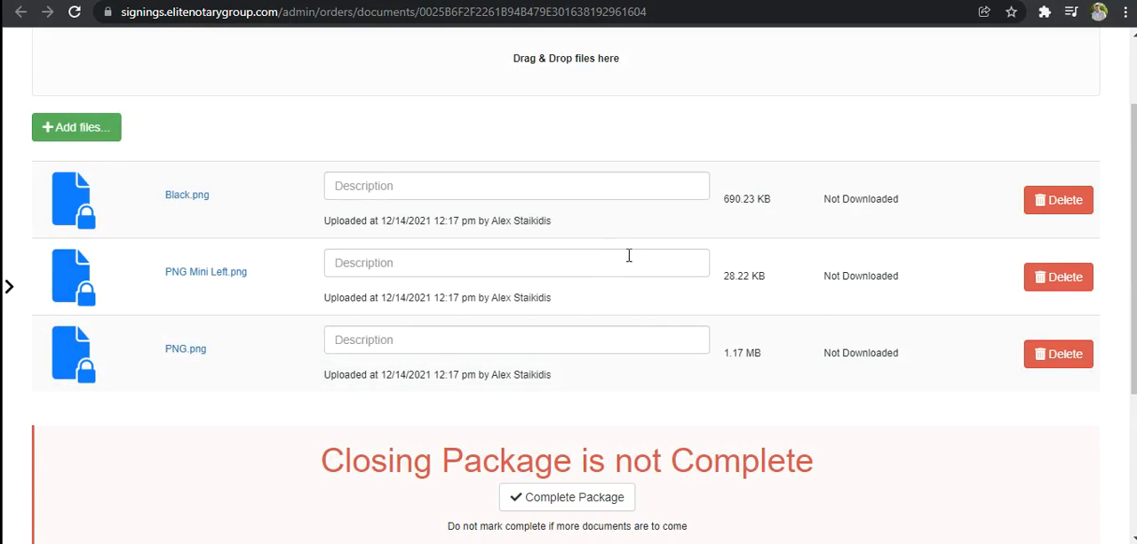
- Review the remaining uploaded files, mark the closing package as complete, and return to the order list
scroll(626, 271, down, 2)
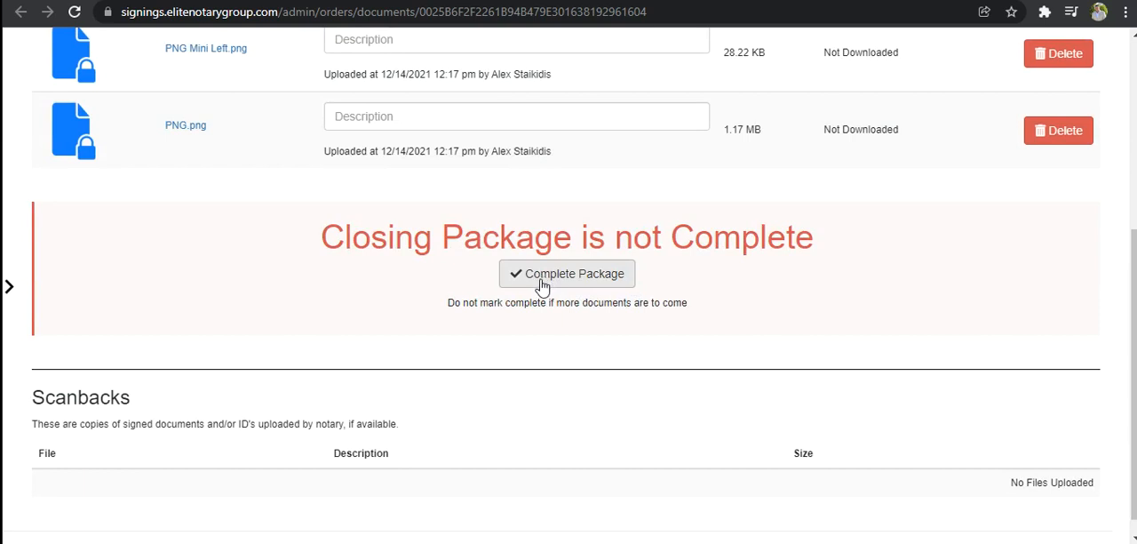
scroll(429, 192, up, 3)
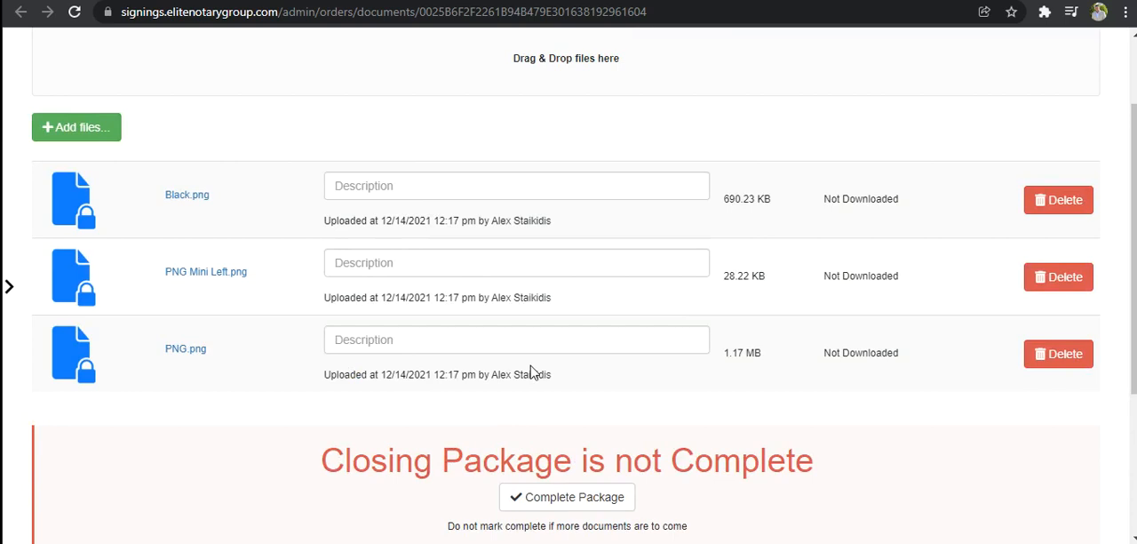
scroll(609, 469, down, 1)
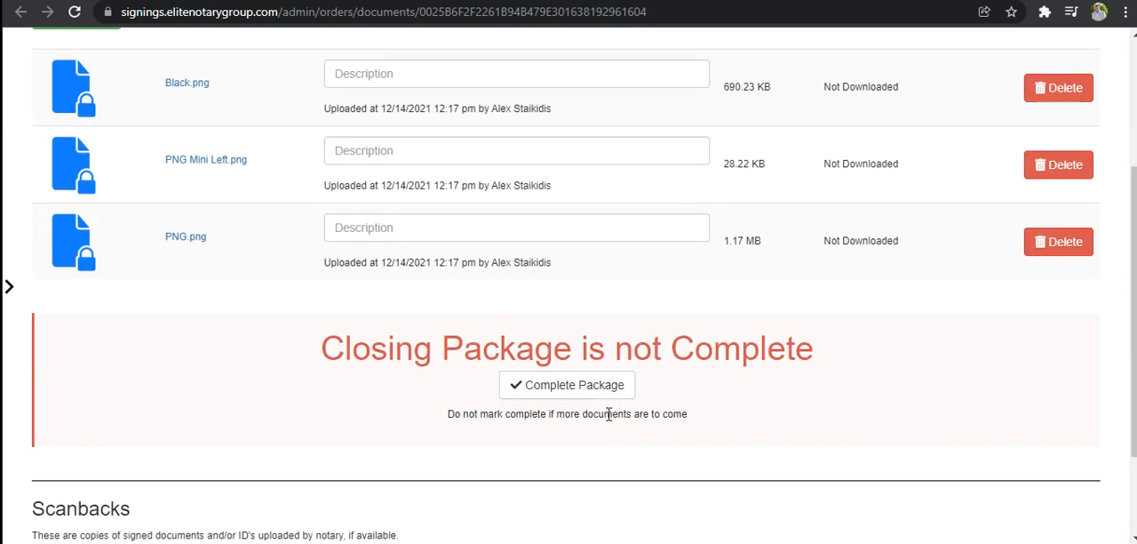
scroll(547, 238, up, 1)
scroll(611, 353, down, 1)
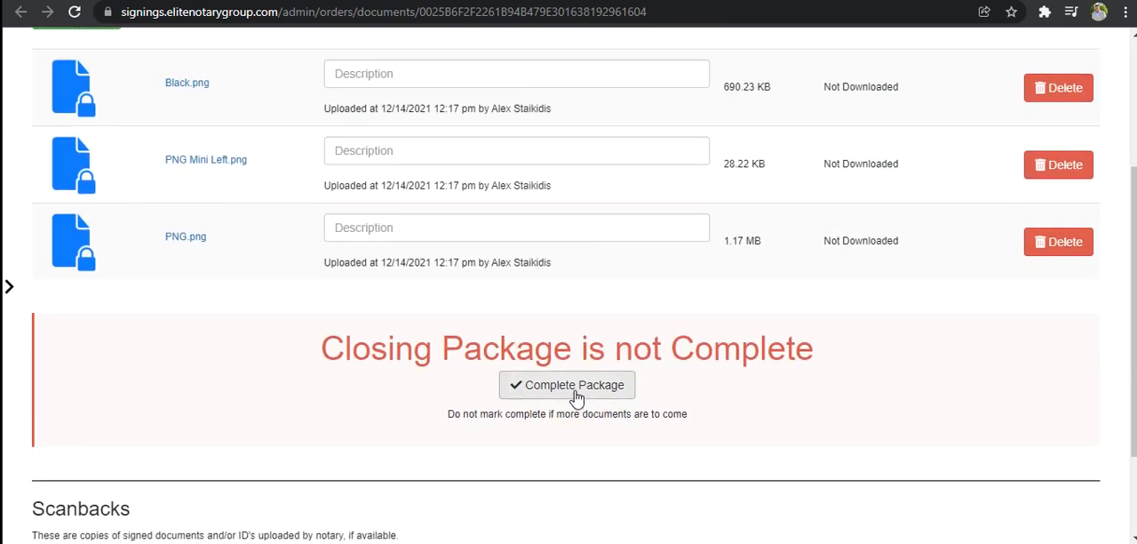
click(578, 394)
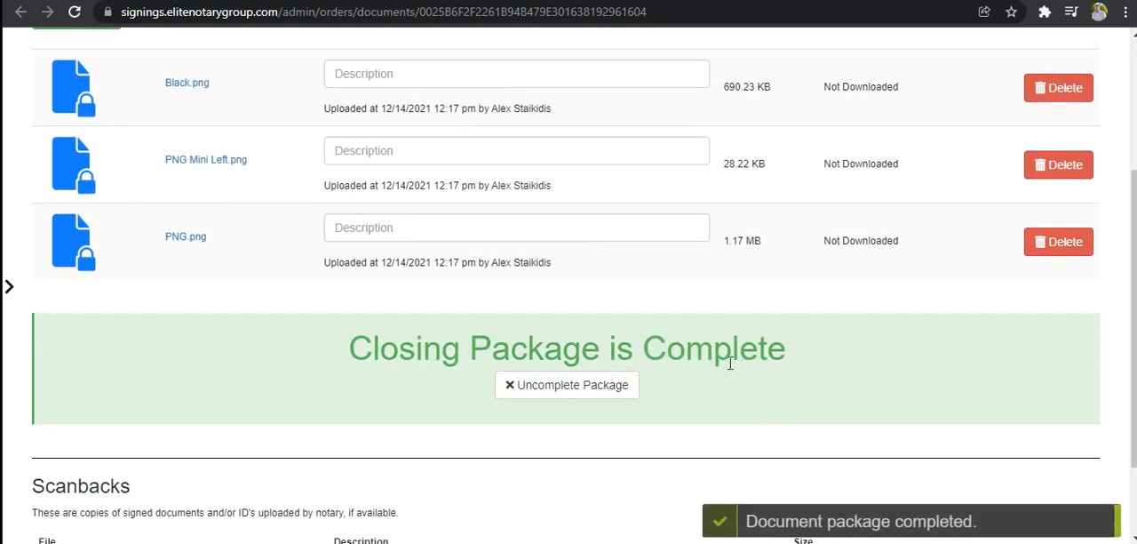
scroll(733, 363, up, 3)
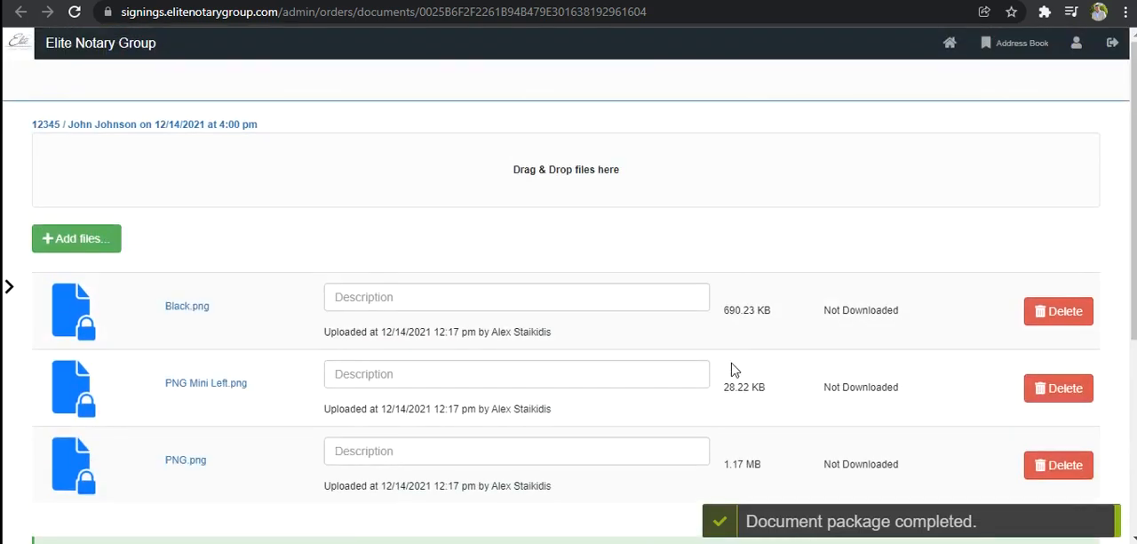
click(952, 44)
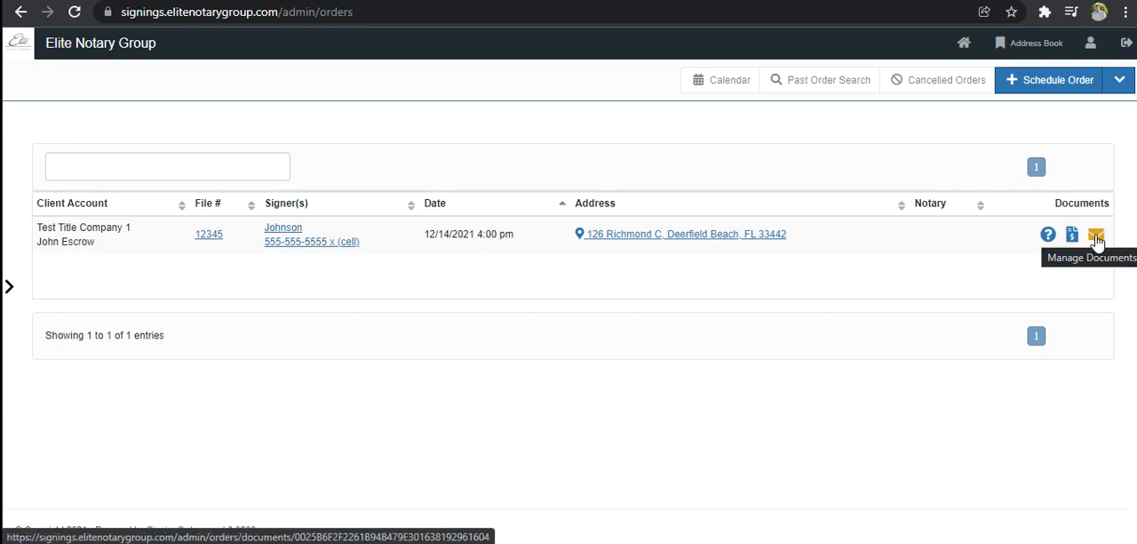
- Reopen the order's documents to check the uploaded files, package status and Scanbacks section, then go back to the order list
click(1098, 237)
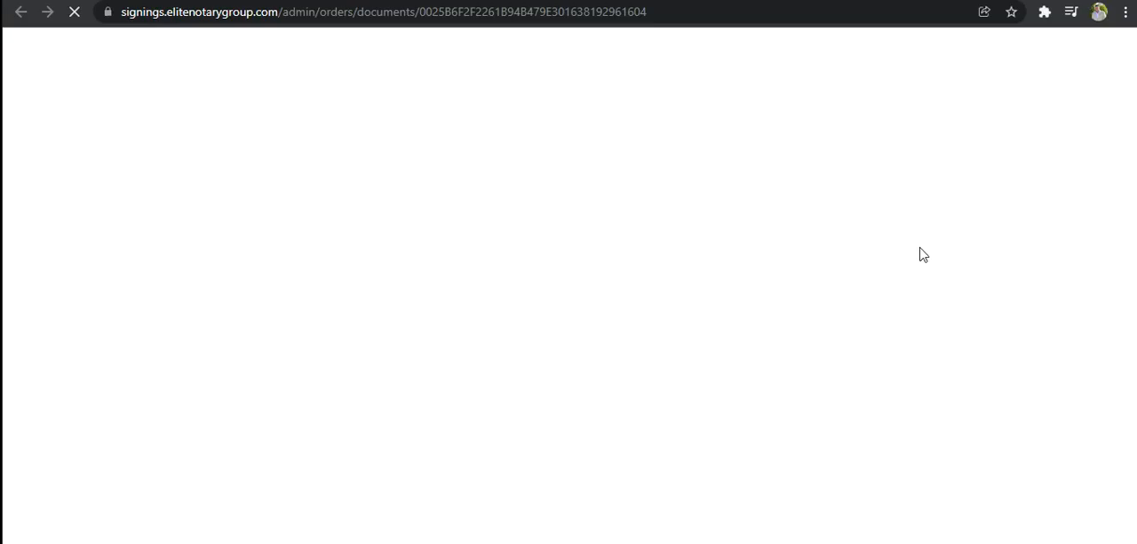
scroll(457, 287, down, 4)
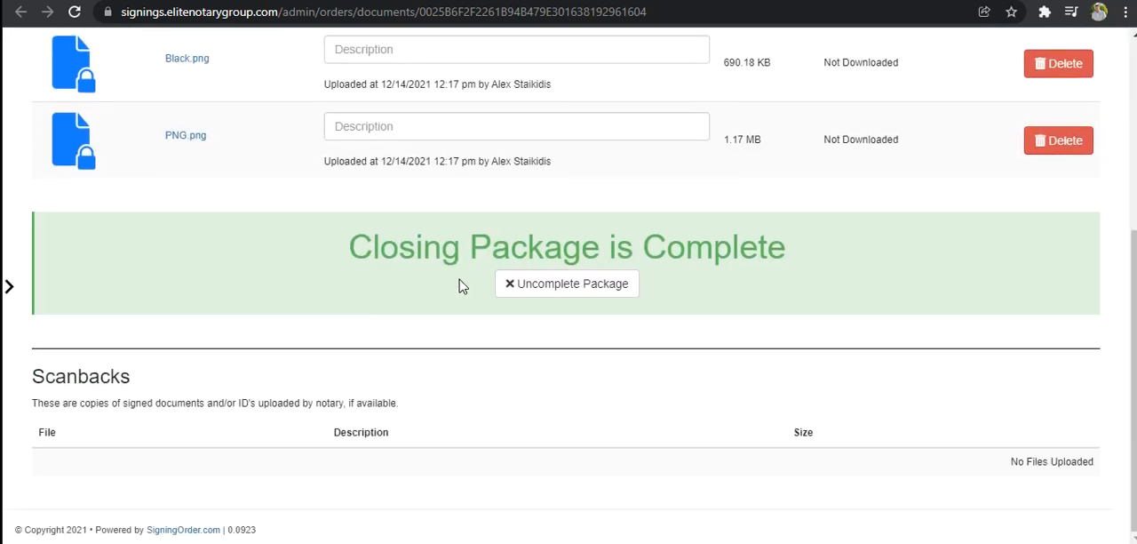
scroll(459, 286, up, 4)
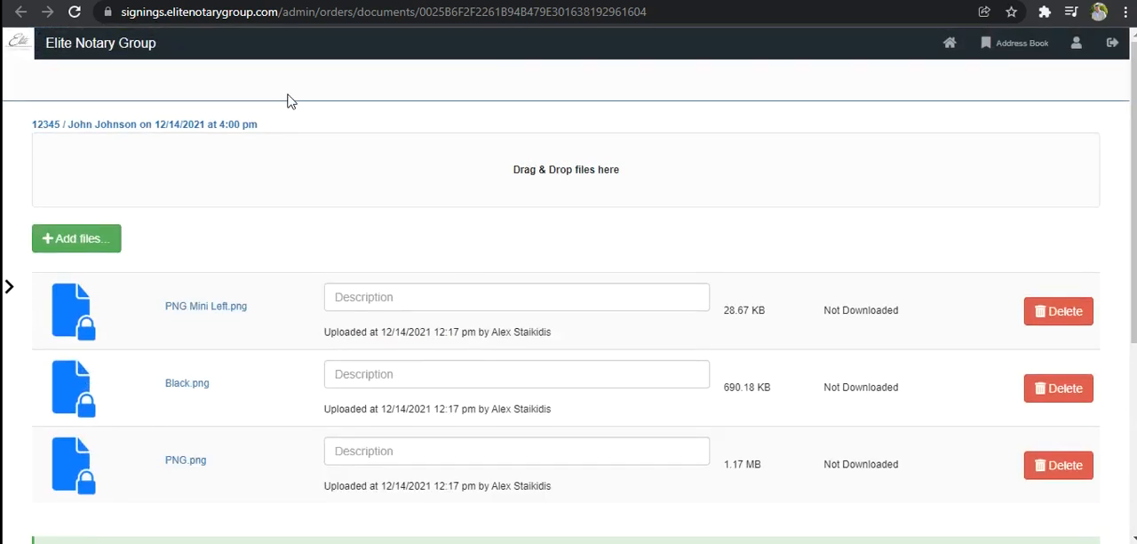
click(947, 44)
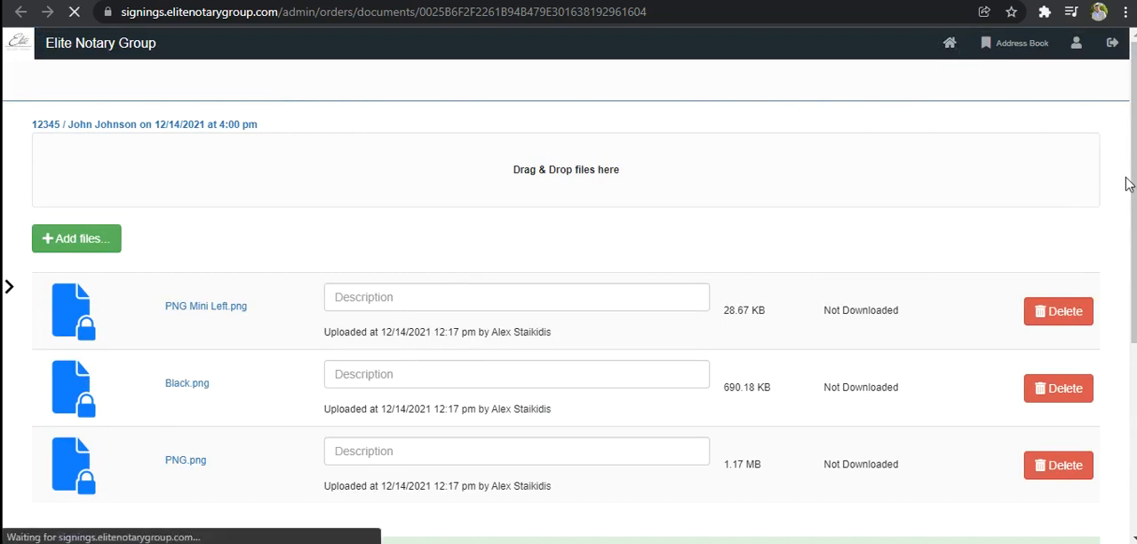